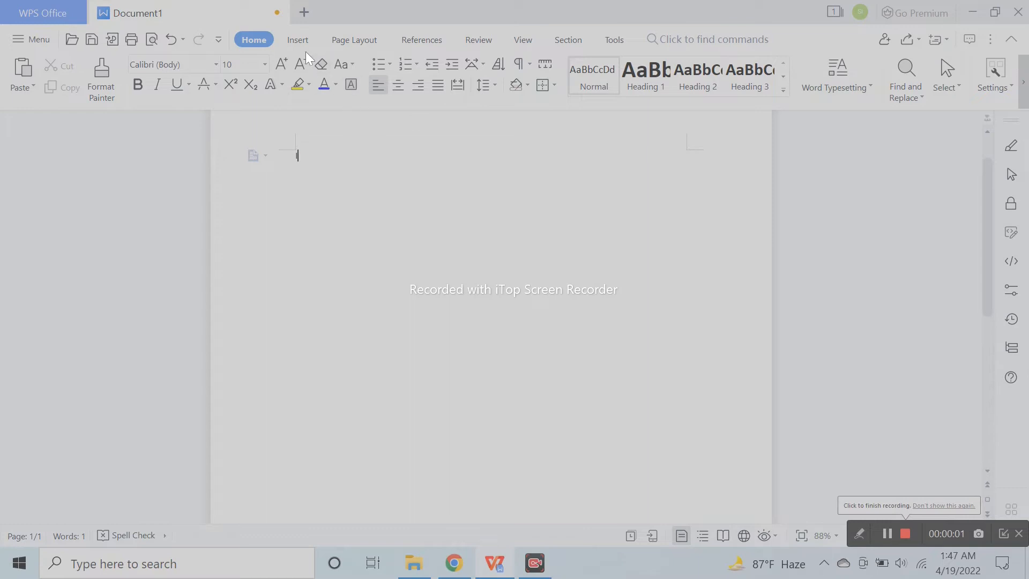
# - Draw a closed curved leaf shape with the Curve tool near the page's top centre, about 1.63 in high and 2.55 in wide
pyautogui.click(300, 39)
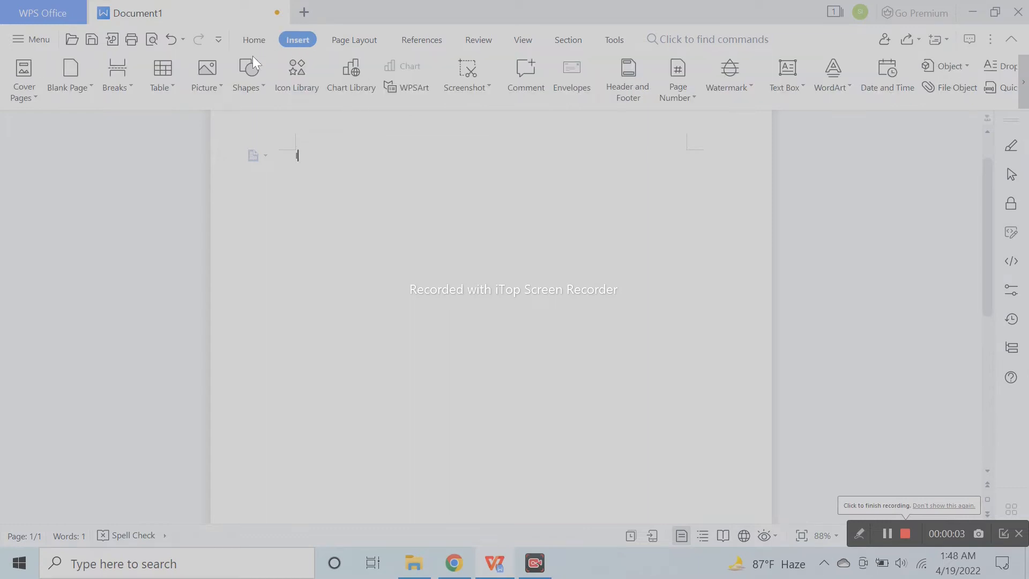
pyautogui.click(247, 86)
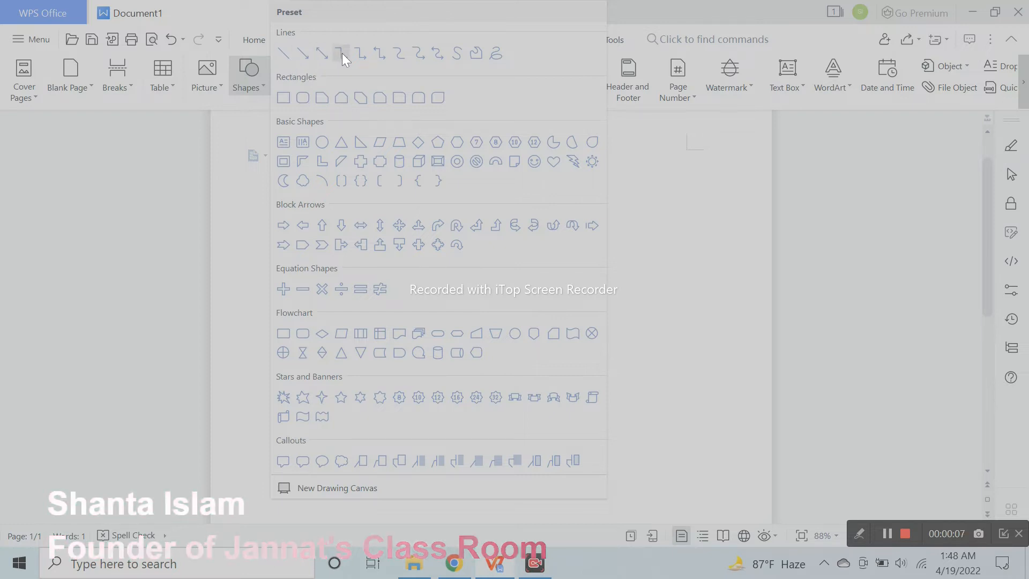
pyautogui.click(458, 57)
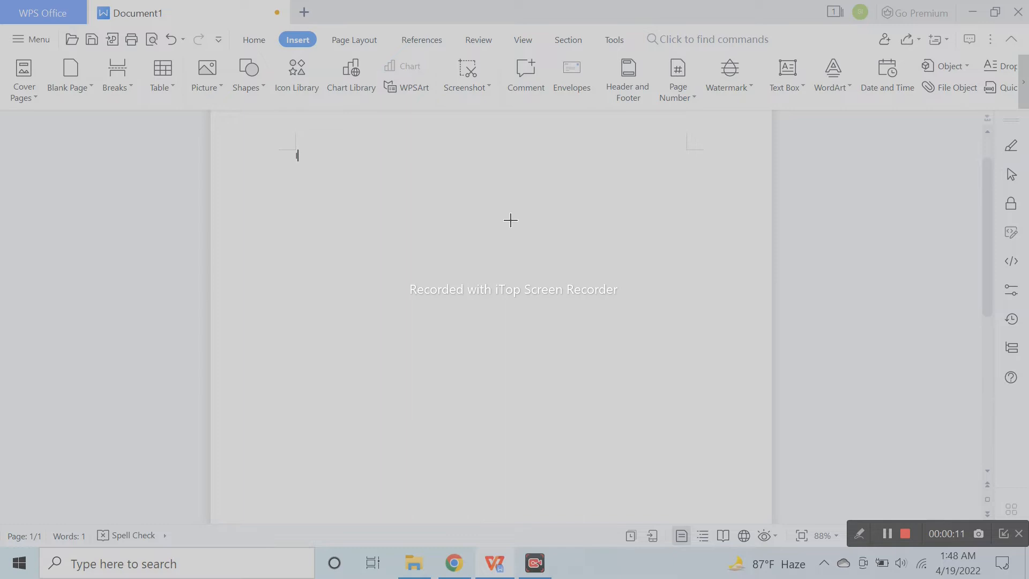
pyautogui.scroll(2, 497, 279)
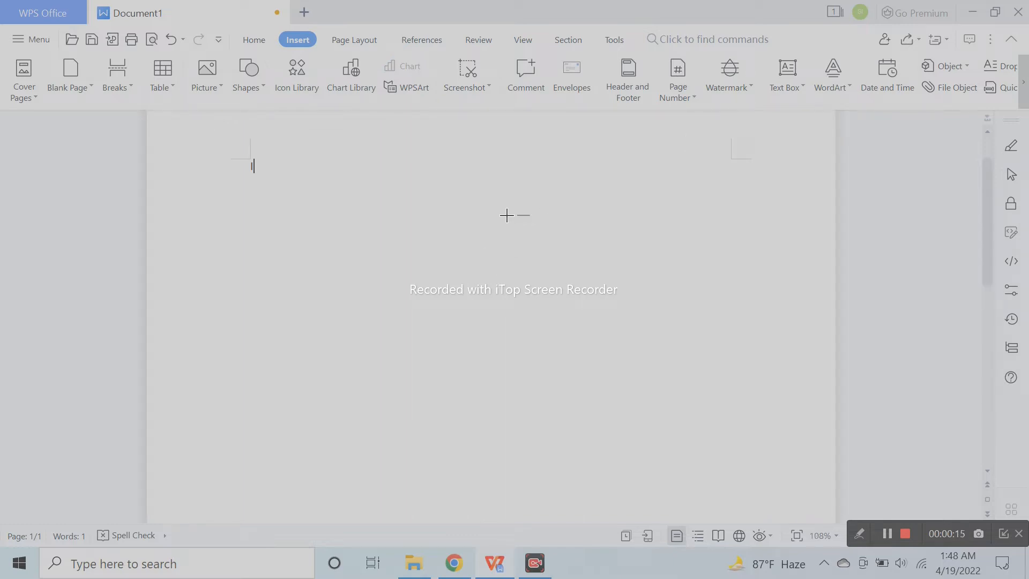
pyautogui.click(429, 215)
pyautogui.click(363, 307)
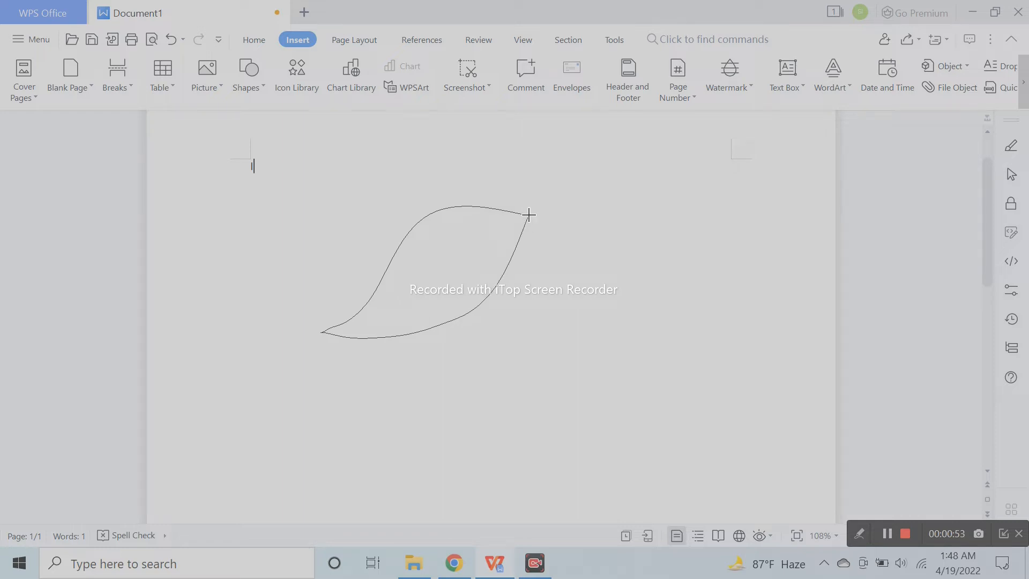
pyautogui.click(528, 215)
pyautogui.moveTo(461, 281); pyautogui.dragTo(451, 276)
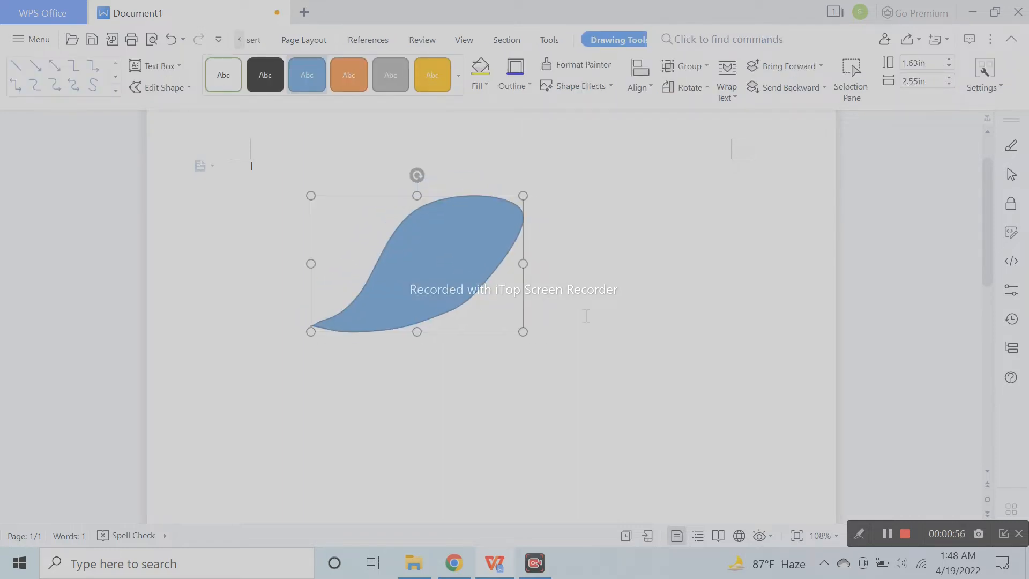
pyautogui.rightClick(469, 284)
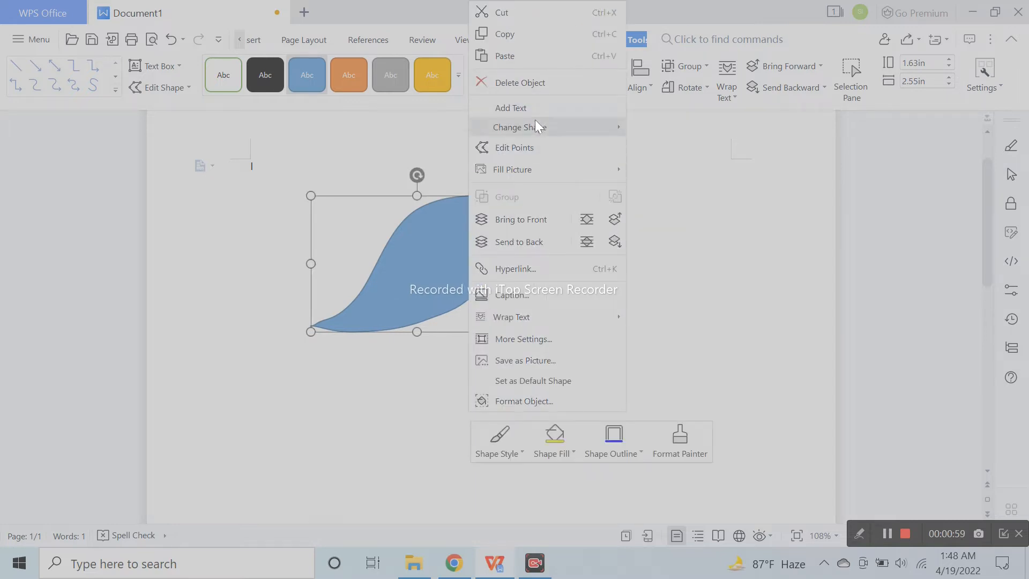
pyautogui.click(536, 147)
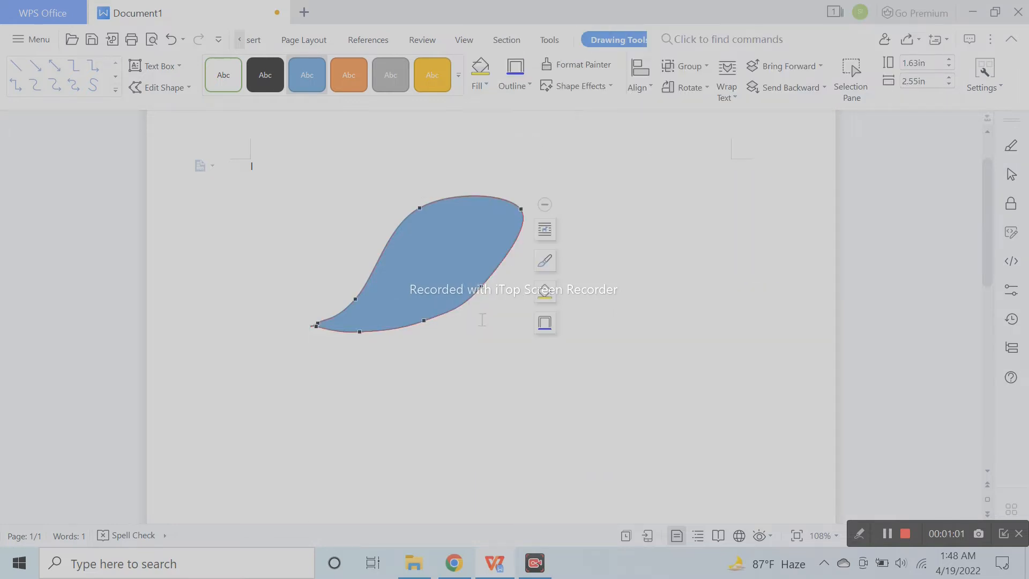
pyautogui.click(489, 283)
pyautogui.click(165, 41)
pyautogui.click(483, 287)
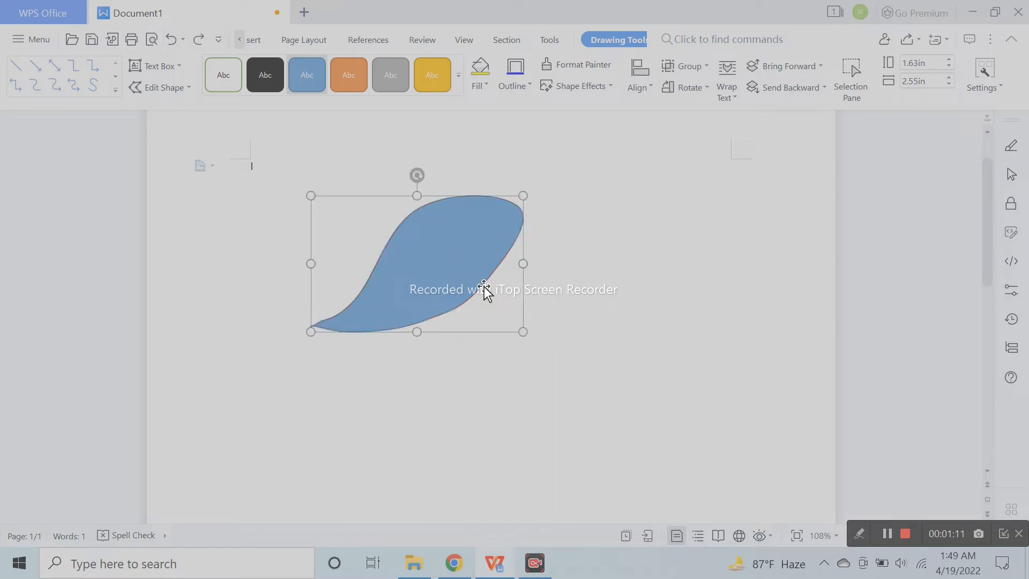
# - Edit the leaf's points, pulling its lower right edge slightly outward and its upper right tip slightly up and inward
pyautogui.rightClick(493, 273)
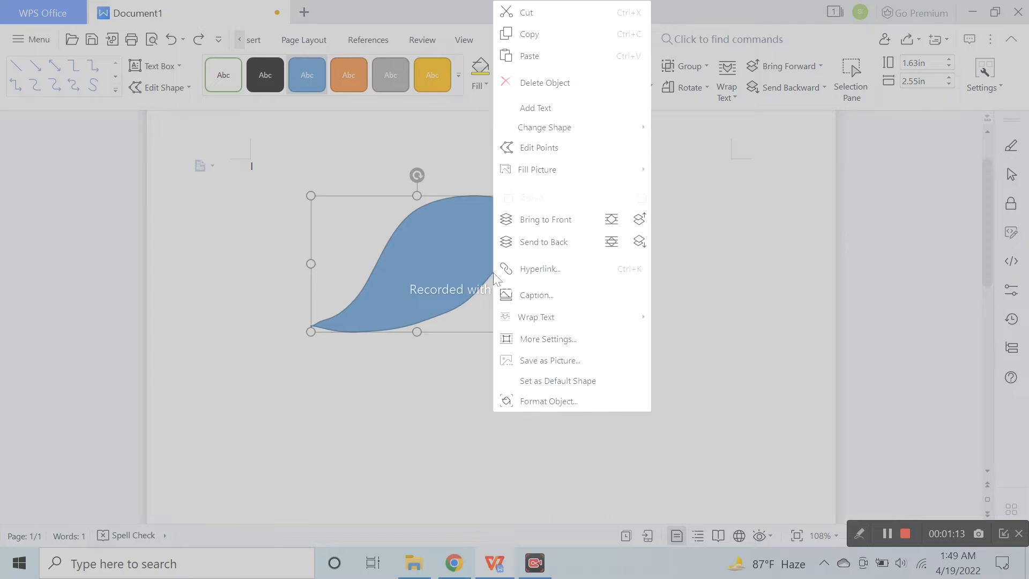
pyautogui.click(552, 149)
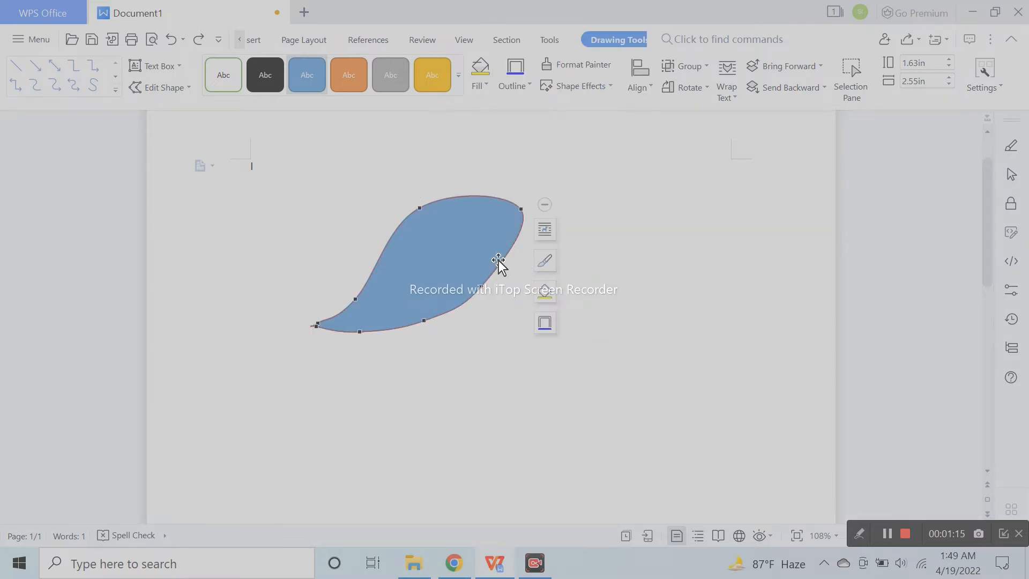
pyautogui.moveTo(482, 285); pyautogui.dragTo(486, 287)
pyautogui.moveTo(521, 207); pyautogui.dragTo(516, 202)
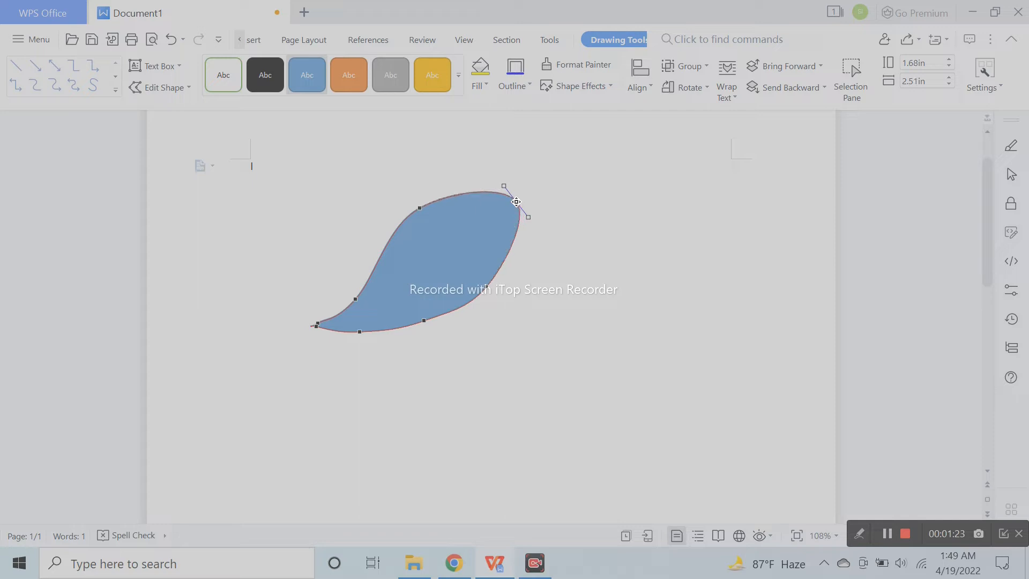
# - Try moving the leaf's lower right edge point farther outward and shifting the bottom edge point, undoing both changes
pyautogui.moveTo(487, 288); pyautogui.dragTo(497, 289)
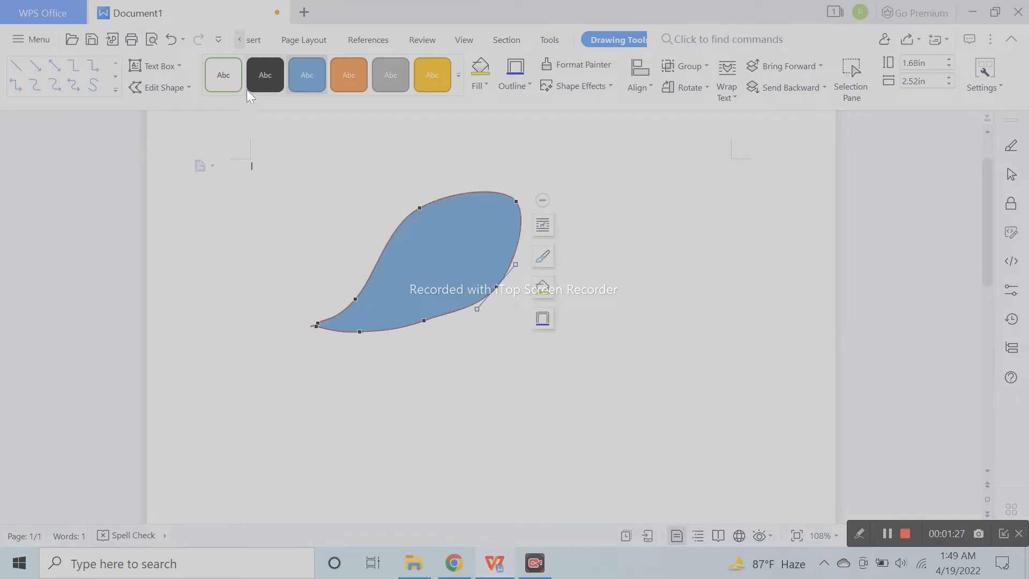
pyautogui.click(172, 40)
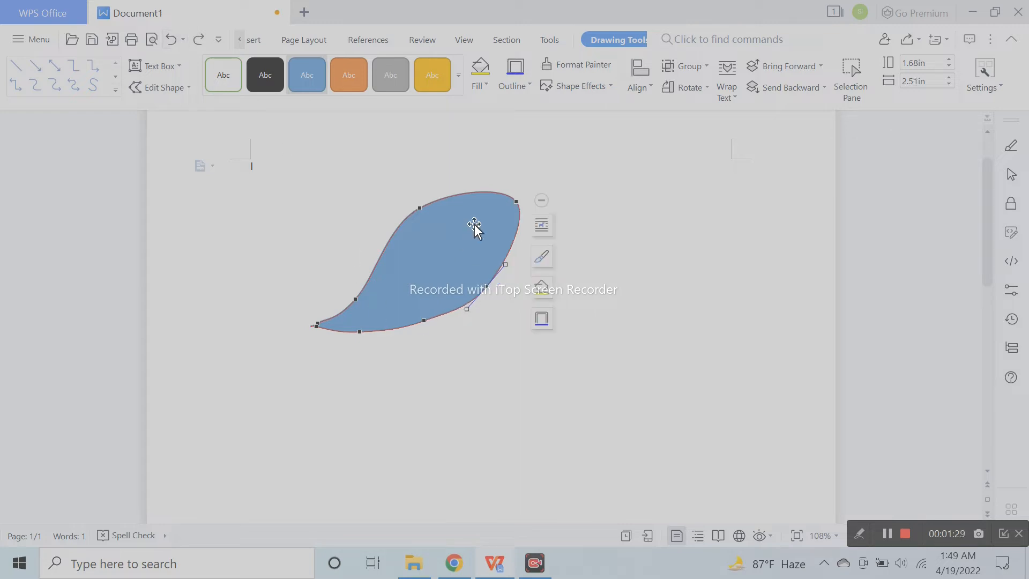
pyautogui.click(426, 320)
pyautogui.click(172, 41)
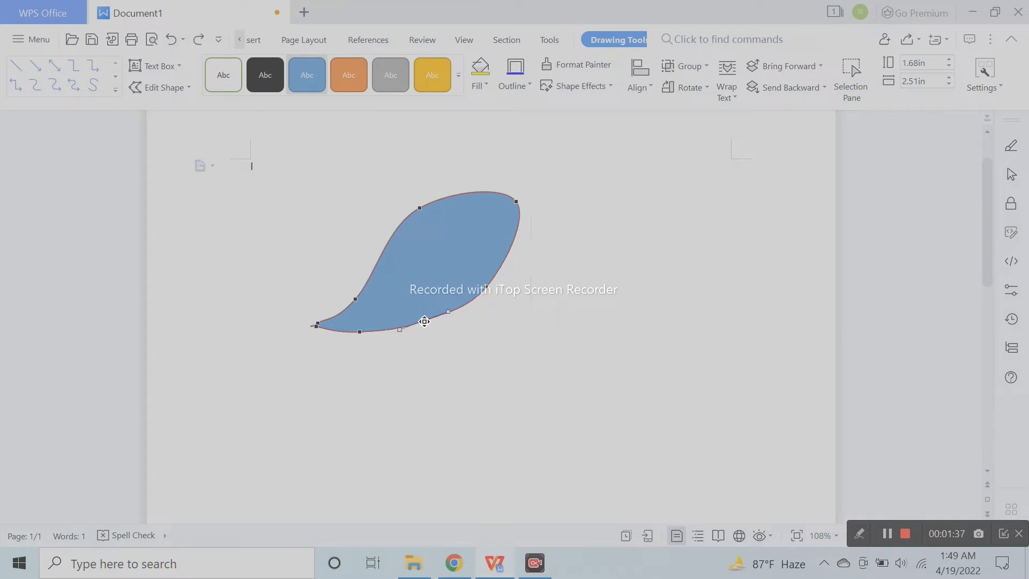
# - Shift the leaf's bottom edge point slightly downward to smooth the curve, and finish editing points
pyautogui.click(425, 323)
pyautogui.moveTo(426, 324); pyautogui.dragTo(427, 326)
pyautogui.click(413, 352)
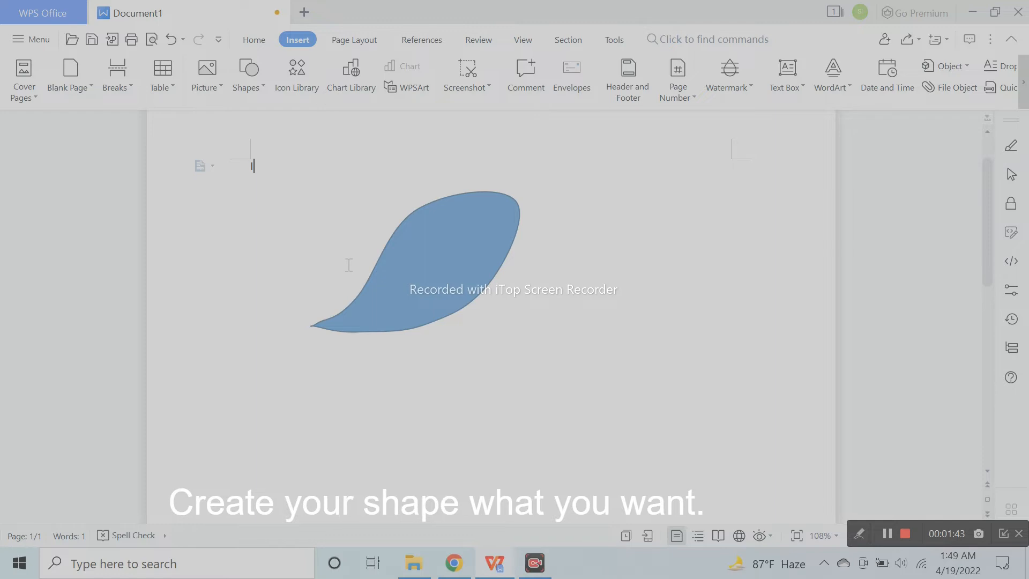
# - Shrink the leaf to about 1.52 in by 2.34 in and tilt it counterclockwise, placed lower and farther left on the page
pyautogui.click(423, 288)
pyautogui.moveTo(423, 289); pyautogui.dragTo(369, 322)
pyautogui.moveTo(465, 368); pyautogui.dragTo(451, 353)
pyautogui.moveTo(350, 200); pyautogui.dragTo(316, 220)
pyautogui.click(508, 277)
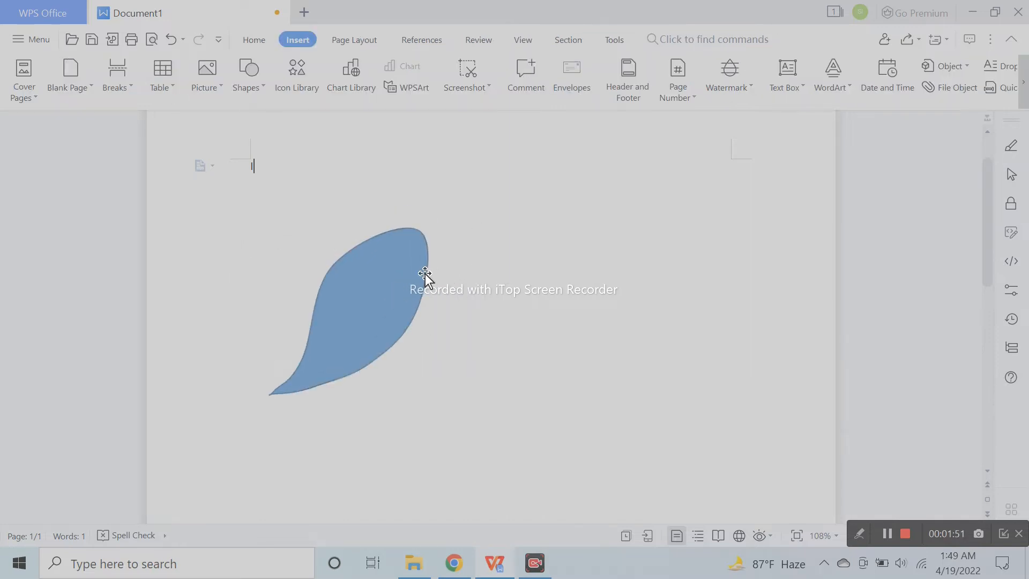
# - Insert a Sun shape and place it above and to the right of the leaf
pyautogui.click(253, 90)
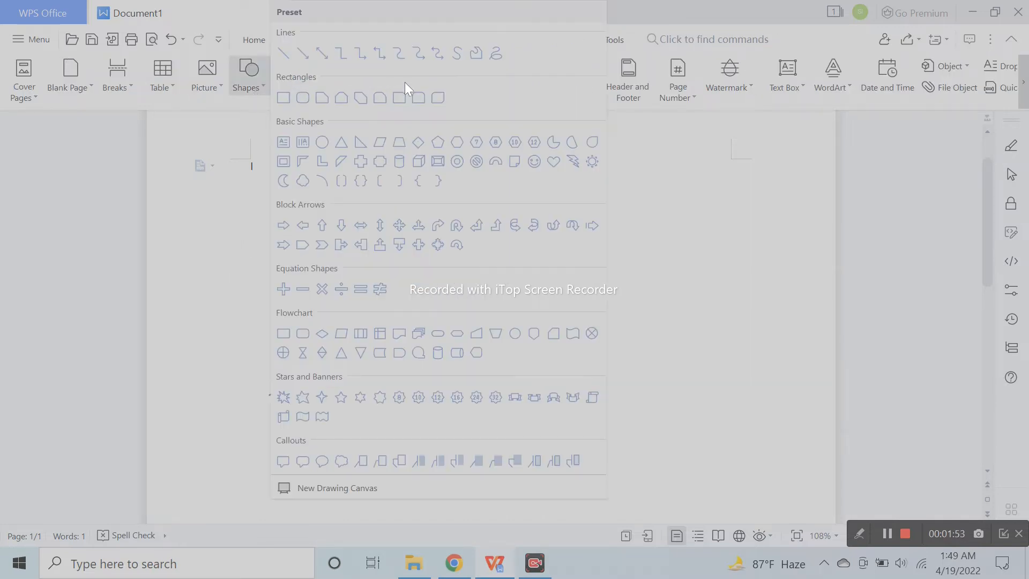
pyautogui.click(593, 162)
pyautogui.moveTo(521, 236)
pyautogui.mouseDown()
pyautogui.moveTo(602, 328)
pyautogui.moveTo(618, 328)
pyautogui.mouseUp()
pyautogui.moveTo(546, 283)
pyautogui.mouseDown()
pyautogui.moveTo(574, 285)
pyautogui.moveTo(471, 236)
pyautogui.moveTo(411, 237)
pyautogui.moveTo(488, 247)
pyautogui.mouseUp()
pyautogui.click(749, 270)
# - Move the leaf so its rounded upper end meets the centre of the sun shape
pyautogui.moveTo(387, 300); pyautogui.dragTo(432, 294)
pyautogui.click(628, 304)
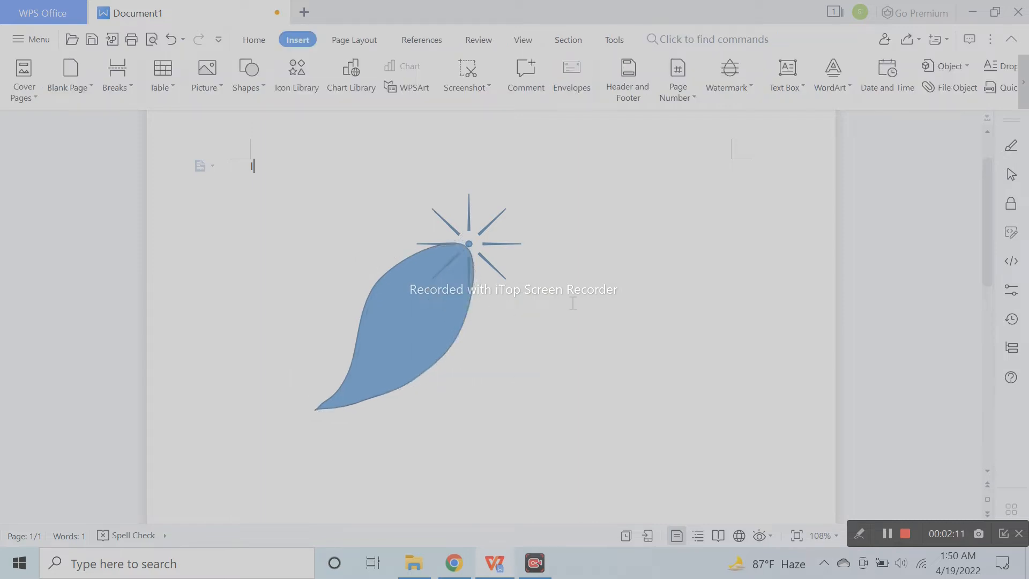
pyautogui.click(446, 285)
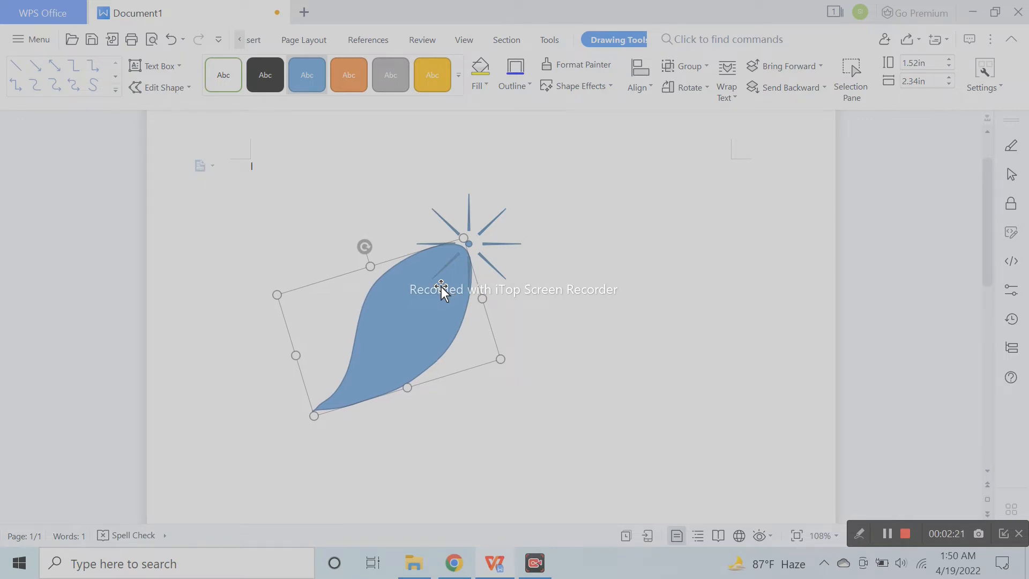
pyautogui.click(593, 278)
# - Duplicate the leaf as a second petal, rotate it counterclockwise and align its upper end with the sun's centre
pyautogui.click(464, 293)
pyautogui.moveTo(463, 294); pyautogui.dragTo(484, 296)
pyautogui.moveTo(388, 249); pyautogui.dragTo(366, 260)
pyautogui.moveTo(431, 287); pyautogui.dragTo(444, 301)
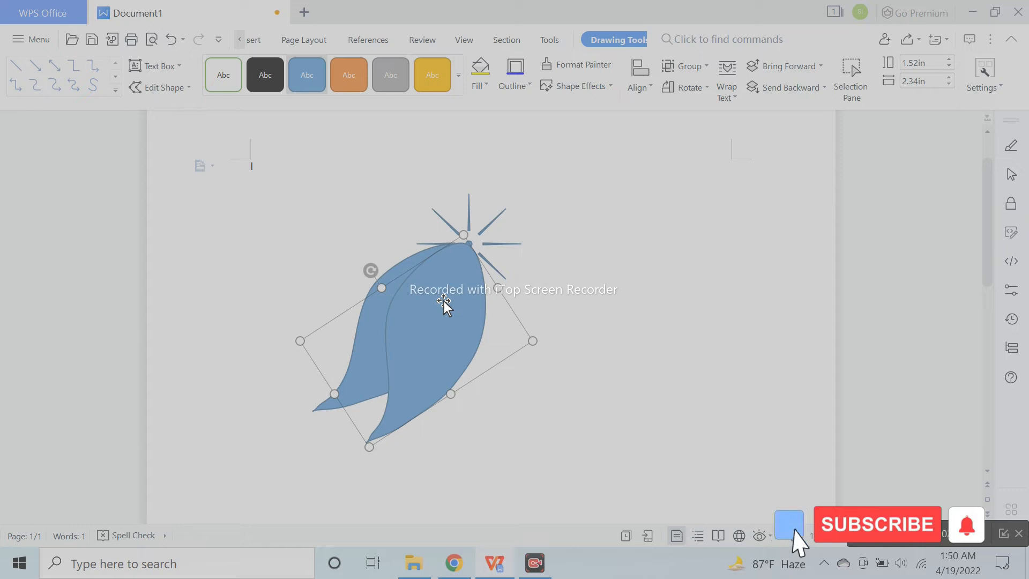
pyautogui.click(578, 276)
# - Duplicate the second petal, rotate the copy farther counterclockwise and fit its upper end to the sun's centre
pyautogui.click(450, 313)
pyautogui.moveTo(468, 314); pyautogui.dragTo(488, 315)
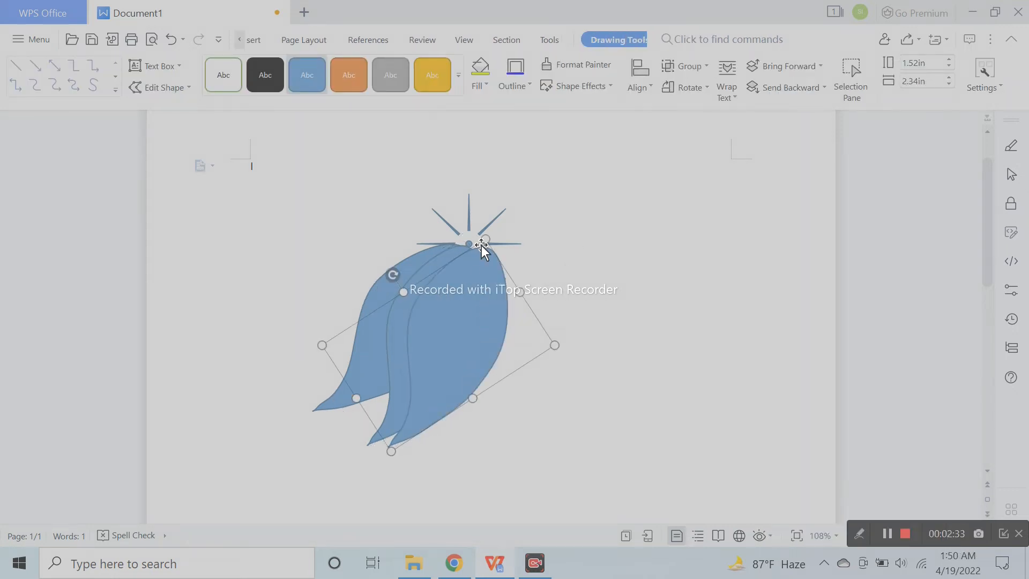
pyautogui.moveTo(393, 272); pyautogui.dragTo(385, 285)
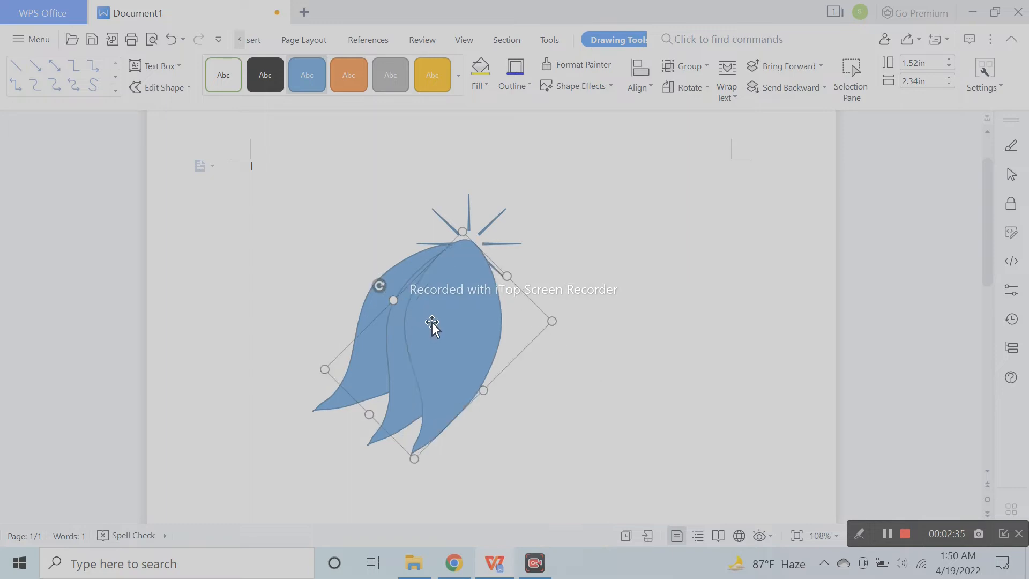
pyautogui.moveTo(465, 311); pyautogui.dragTo(461, 318)
pyautogui.moveTo(380, 293); pyautogui.dragTo(448, 307)
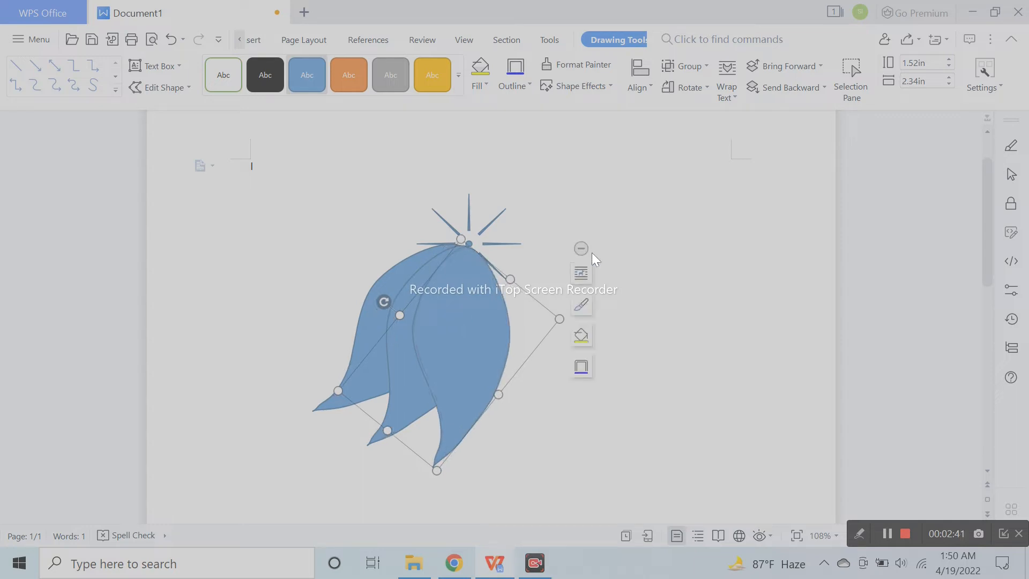
pyautogui.click(672, 282)
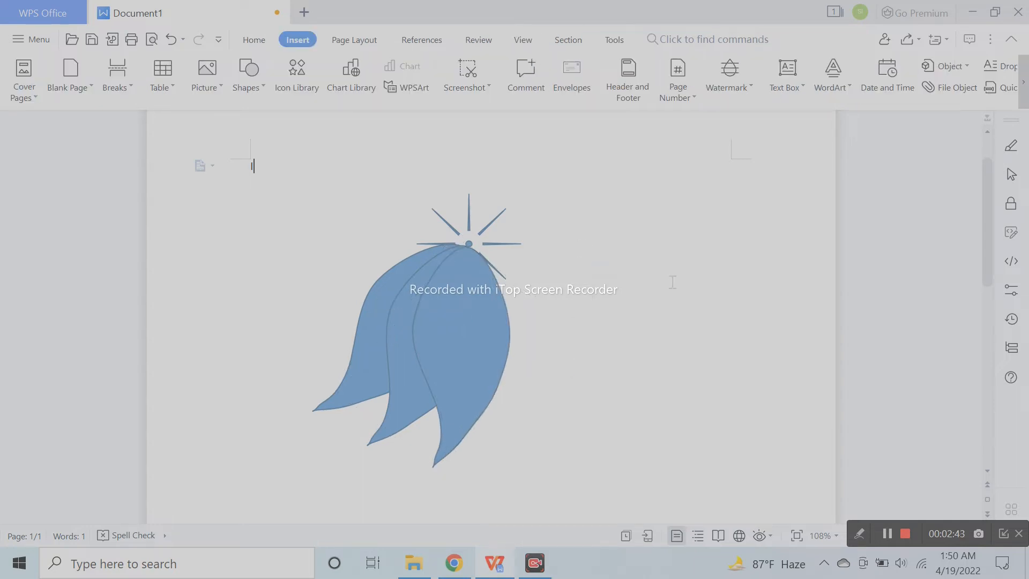
# - Duplicate the third petal as a fourth, turn it farther counterclockwise and set its upper end at the sun's centre
pyautogui.click(478, 310)
pyautogui.moveTo(477, 317); pyautogui.dragTo(487, 315)
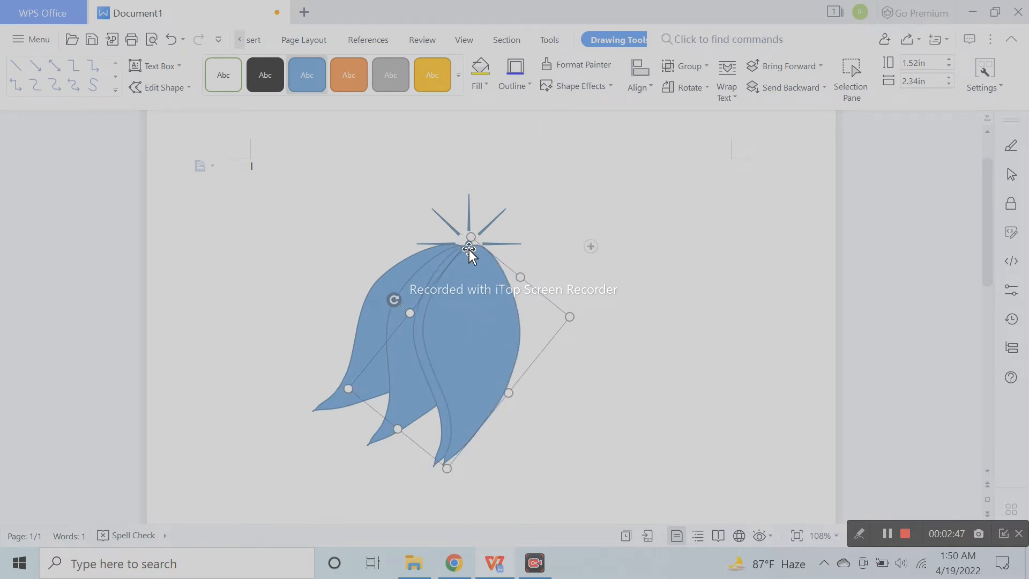
pyautogui.moveTo(397, 296); pyautogui.dragTo(393, 303)
pyautogui.moveTo(488, 349); pyautogui.dragTo(510, 346)
pyautogui.moveTo(413, 301); pyautogui.dragTo(493, 329)
pyautogui.press('Escape')
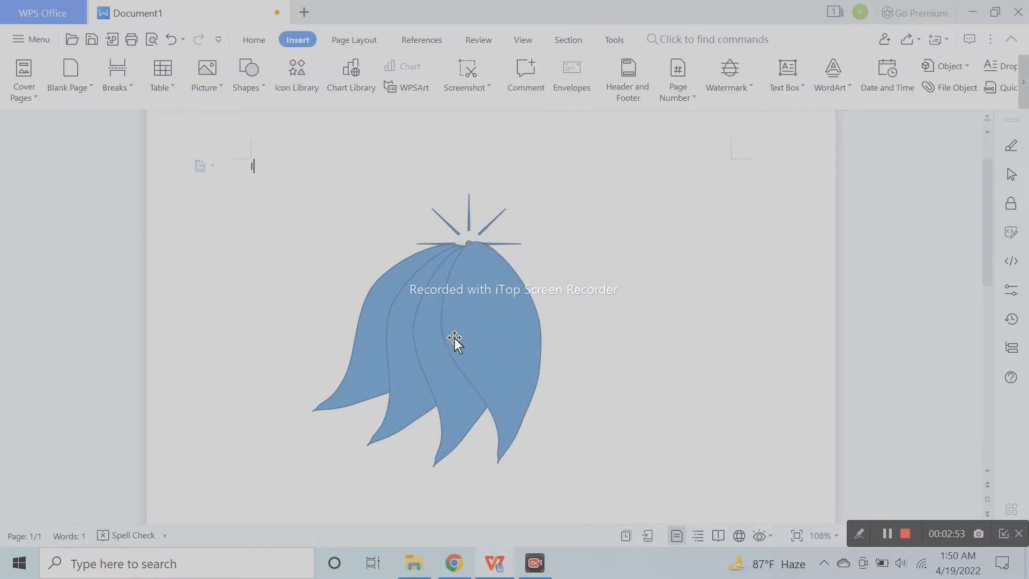
pyautogui.click(496, 325)
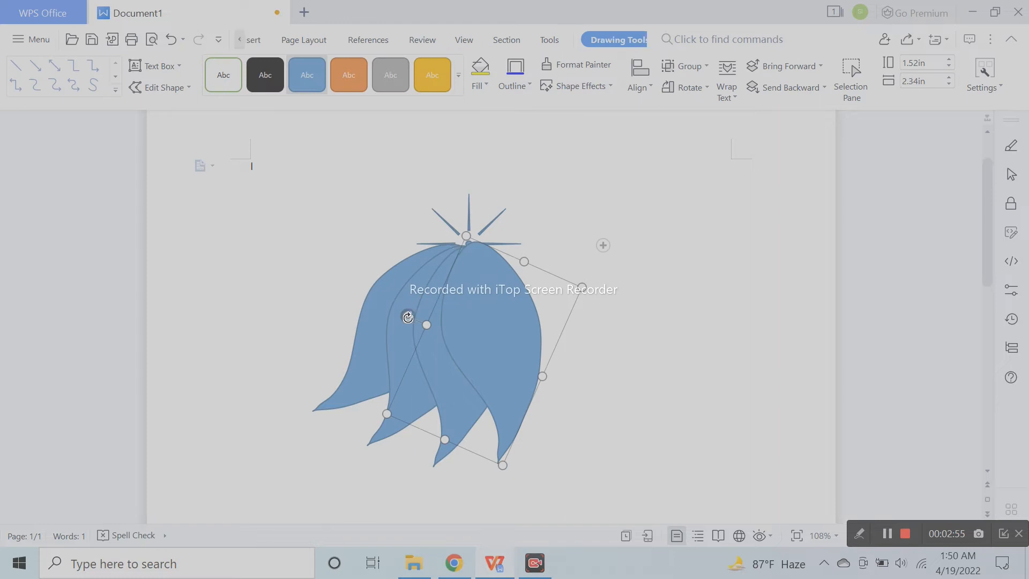
pyautogui.moveTo(408, 322); pyautogui.dragTo(406, 326)
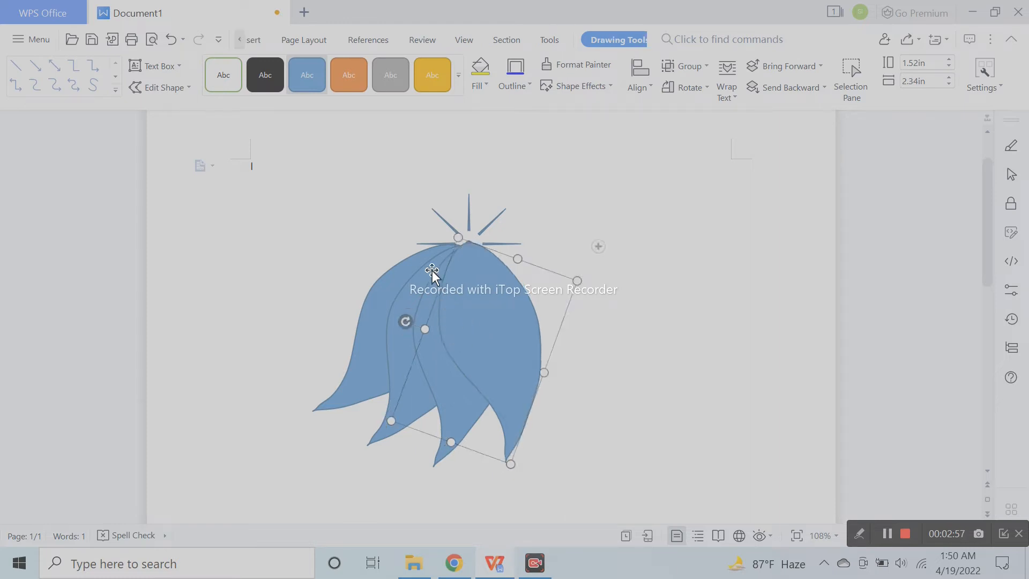
# - Nudge the first petal slightly to the right and rotate it slightly clockwise so its upper end meets the other petals
pyautogui.click(437, 252)
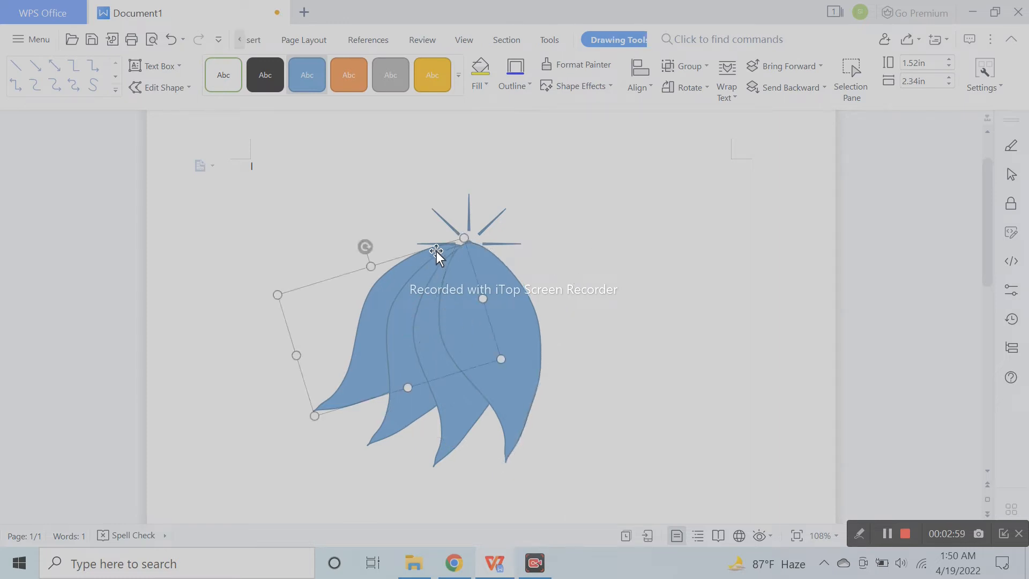
pyautogui.press('Right')
pyautogui.press('Right')
pyautogui.press('Right')
pyautogui.press('Right')
pyautogui.press('Right')
pyautogui.press('Right')
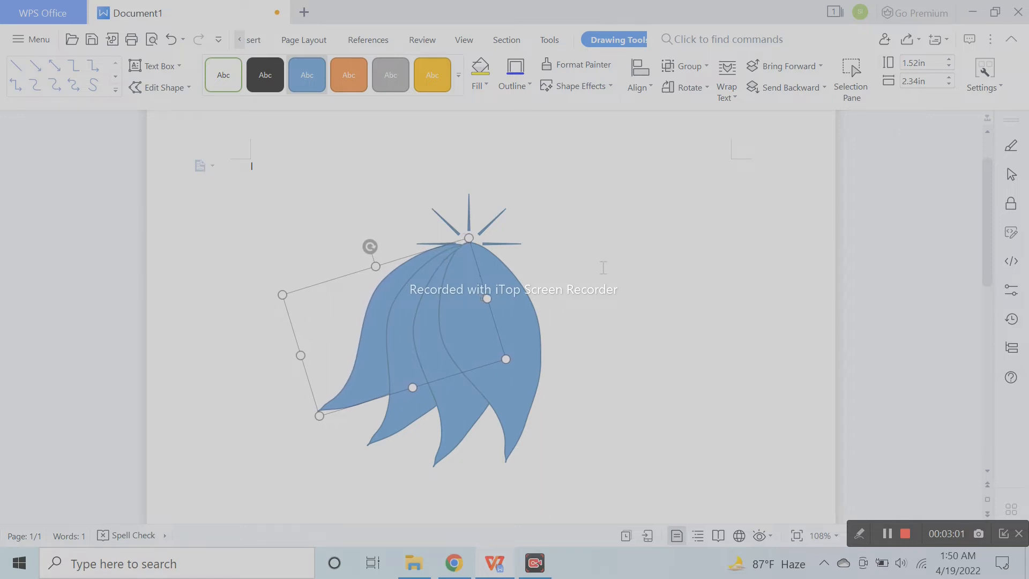
pyautogui.click(602, 266)
pyautogui.click(353, 368)
pyautogui.moveTo(369, 244); pyautogui.dragTo(373, 245)
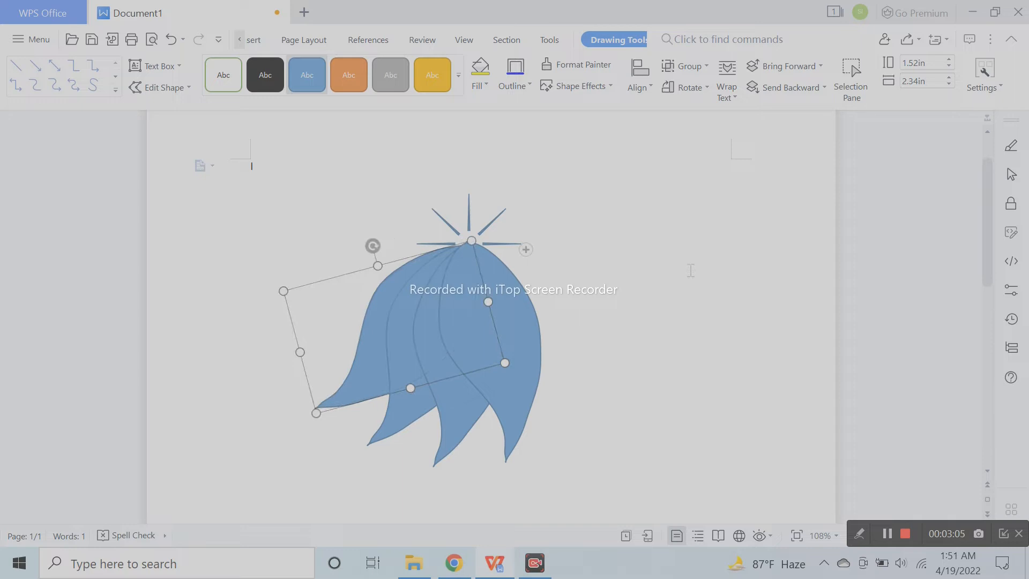
pyautogui.click(618, 343)
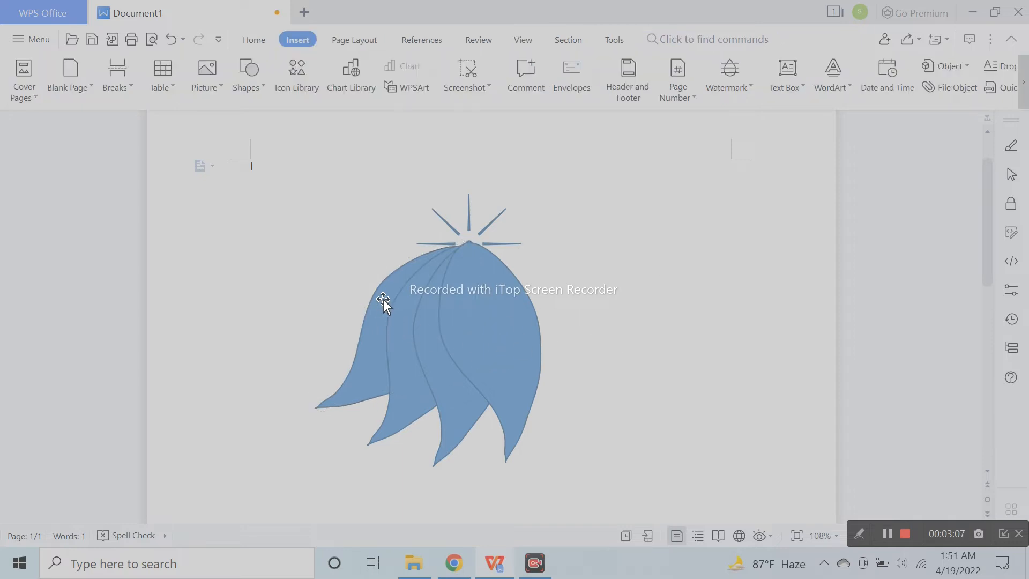
# - Try a copy of the first petal placed higher and rotated clockwise, and delete that copy
pyautogui.click(384, 299)
pyautogui.moveTo(383, 298); pyautogui.dragTo(369, 280)
pyautogui.moveTo(359, 228); pyautogui.dragTo(387, 227)
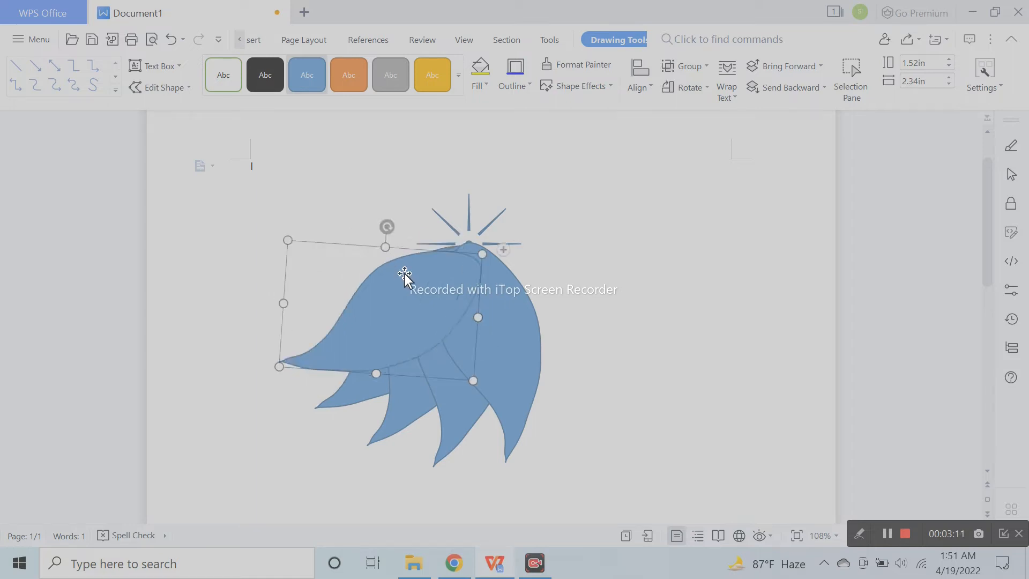
pyautogui.press('Delete')
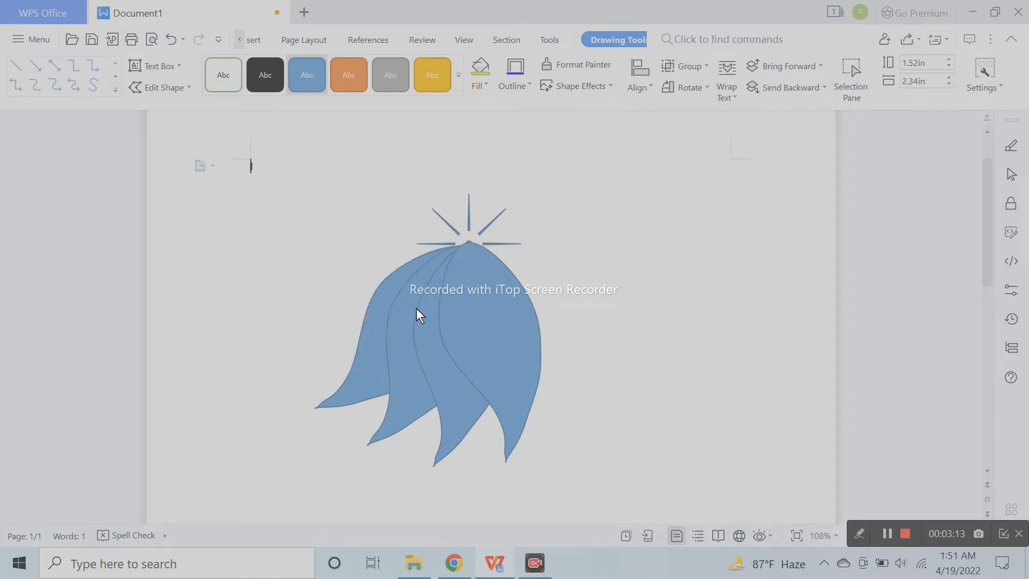
# - Duplicate the fourth petal as a fifth, rotate the copy farther counterclockwise and fit its upper end to the sun's centre
pyautogui.click(513, 289)
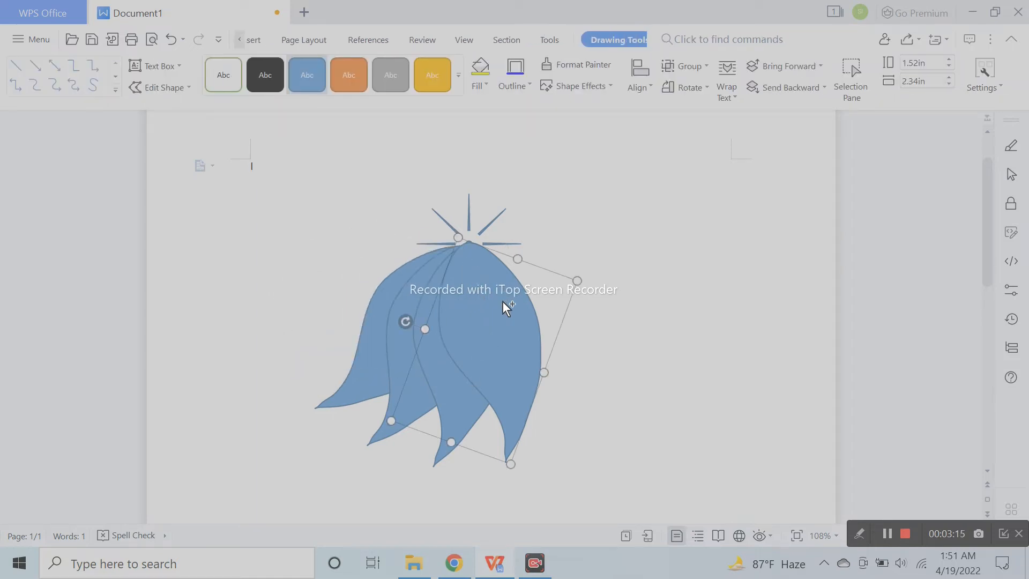
pyautogui.moveTo(502, 300); pyautogui.dragTo(540, 295)
pyautogui.moveTo(441, 311); pyautogui.dragTo(438, 344)
pyautogui.moveTo(539, 326); pyautogui.dragTo(542, 328)
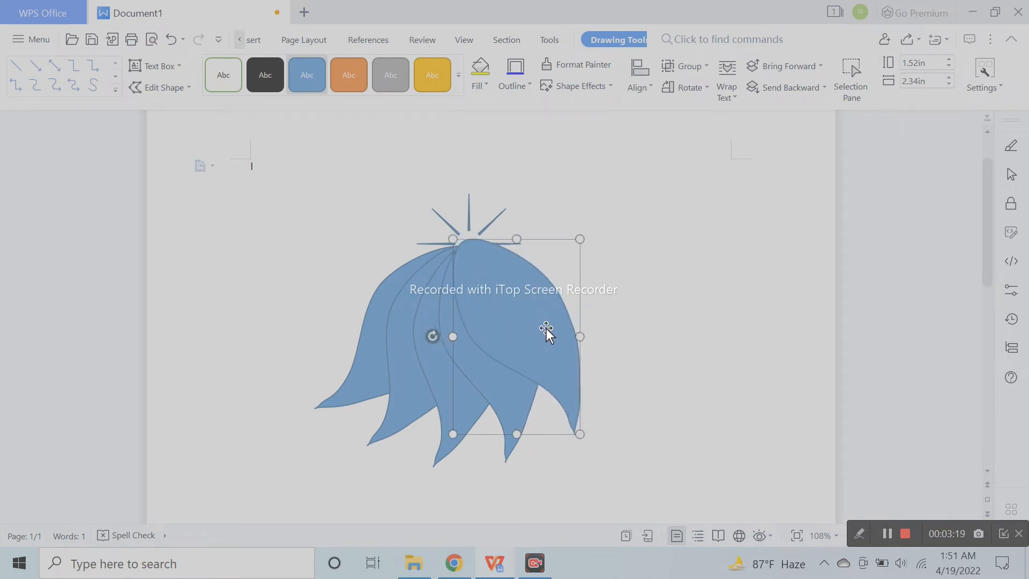
pyautogui.click(696, 336)
pyautogui.moveTo(509, 332); pyautogui.dragTo(516, 332)
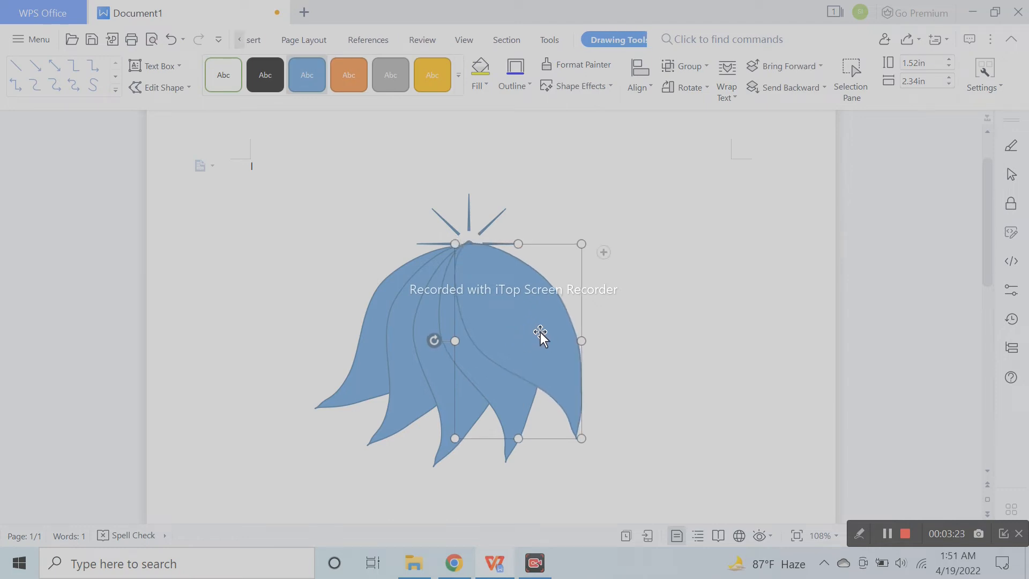
pyautogui.click(664, 300)
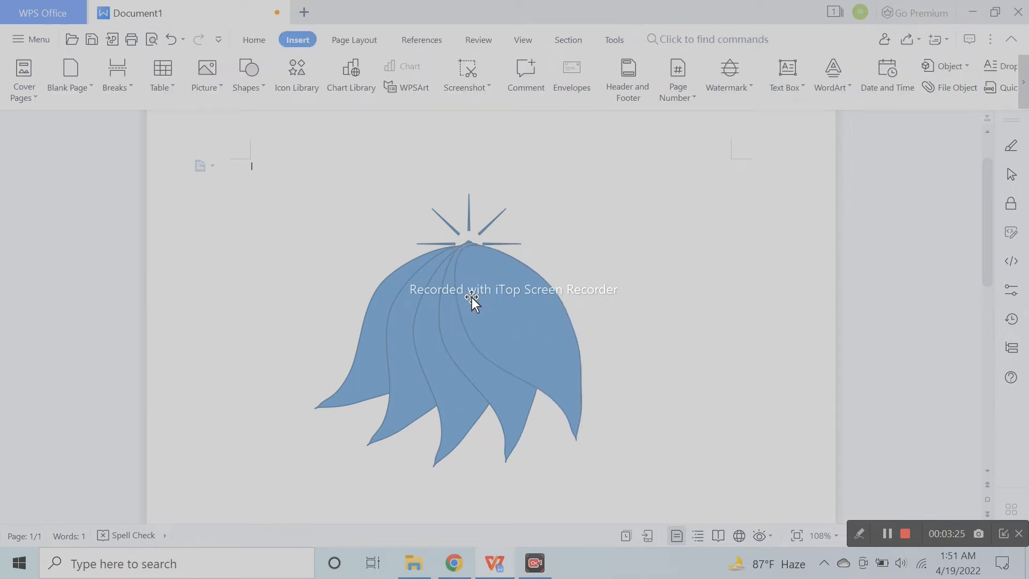
pyautogui.click(454, 308)
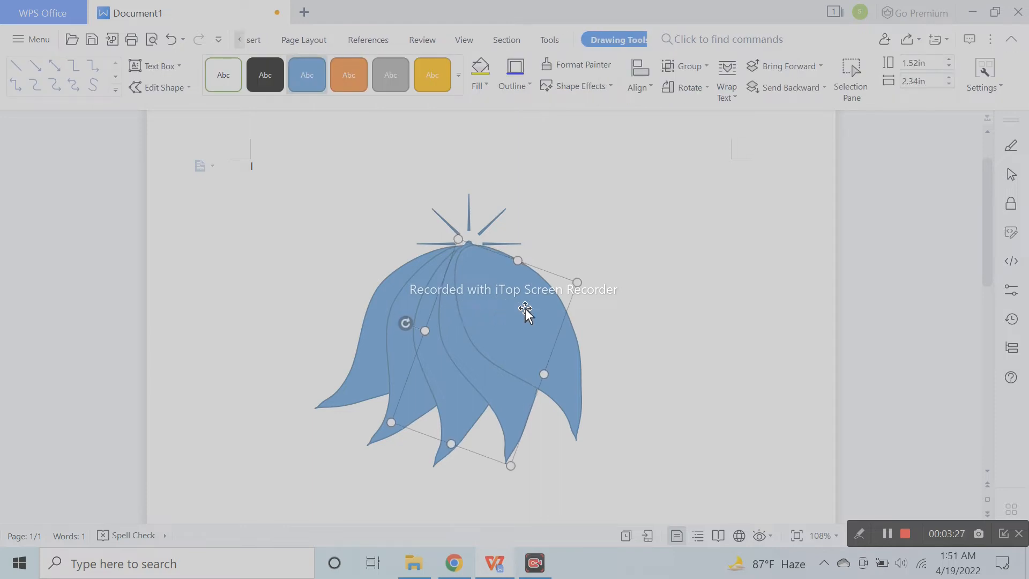
pyautogui.click(660, 309)
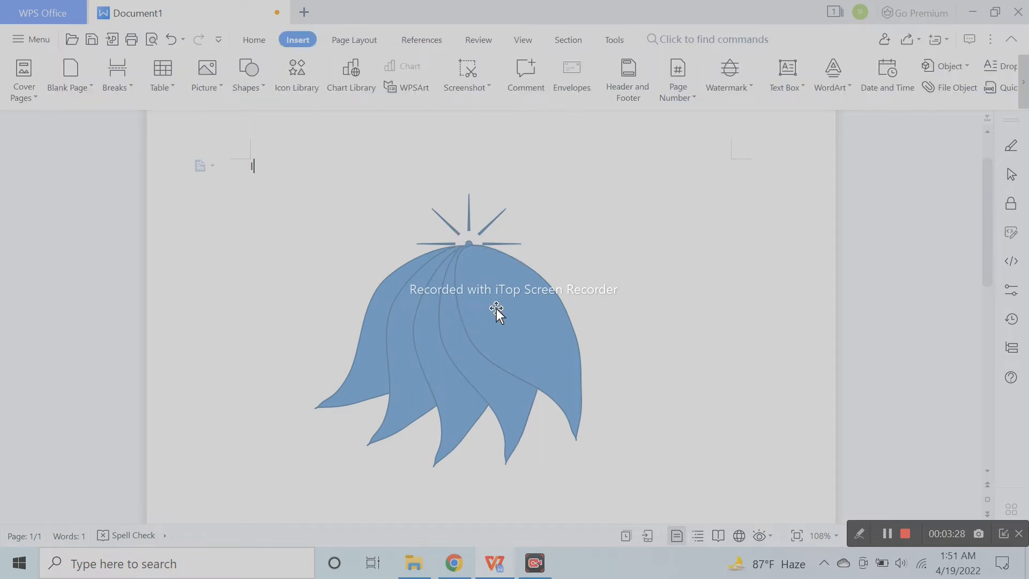
# - Duplicate the fifth petal as a sixth, turn it farther counterclockwise and move its upper end to the sun's centre
pyautogui.click(535, 345)
pyautogui.moveTo(539, 335); pyautogui.dragTo(557, 329)
pyautogui.moveTo(455, 336); pyautogui.dragTo(456, 357)
pyautogui.moveTo(523, 329); pyautogui.dragTo(533, 318)
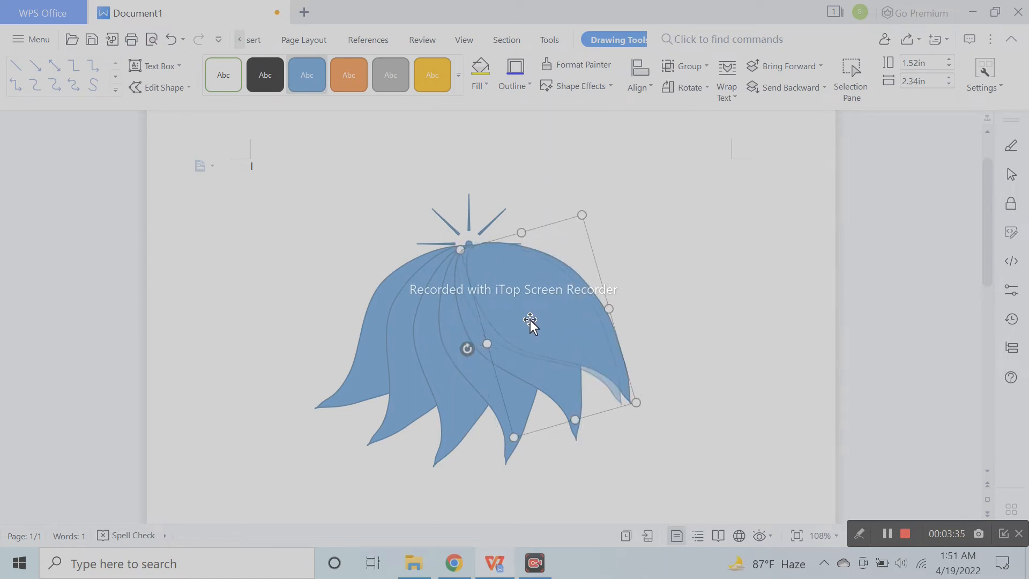
pyautogui.click(707, 338)
# - Fine-tune the sixth petal's rotation and position so its upper end meets the other petals at the sun's centre
pyautogui.doubleClick(552, 336)
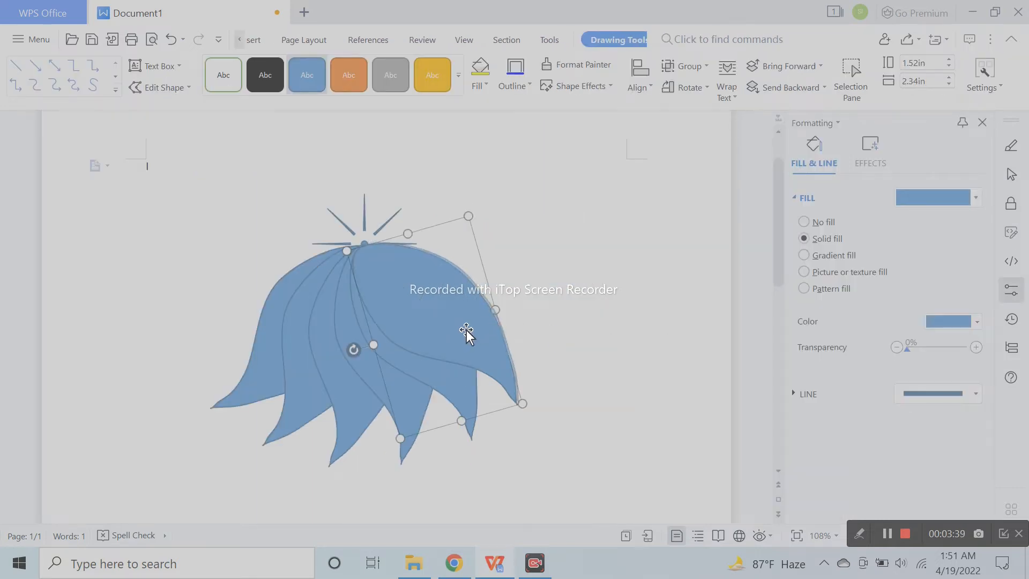
pyautogui.click(499, 340)
pyautogui.click(498, 339)
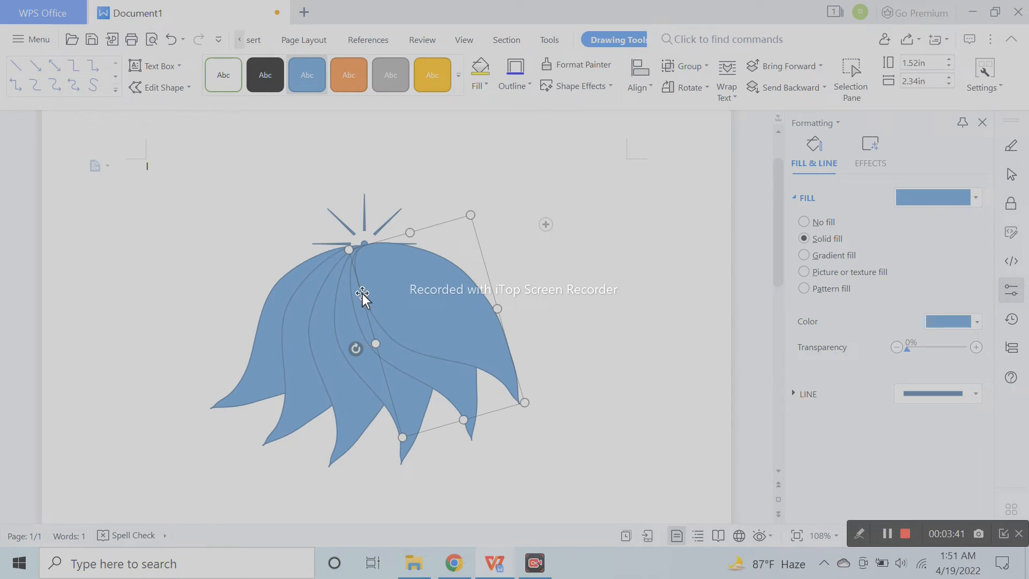
pyautogui.moveTo(357, 343); pyautogui.dragTo(365, 352)
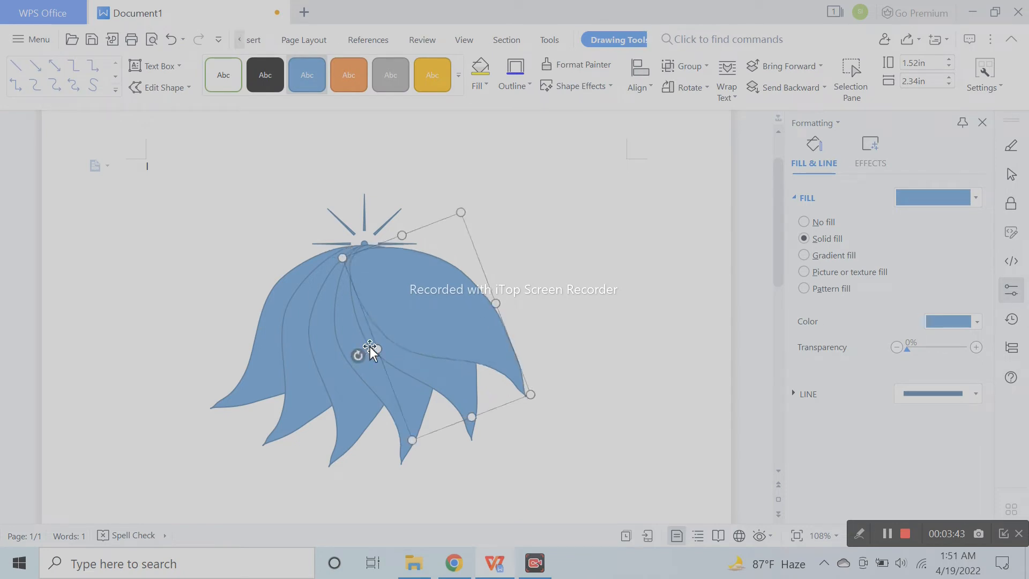
pyautogui.moveTo(426, 308); pyautogui.dragTo(429, 305)
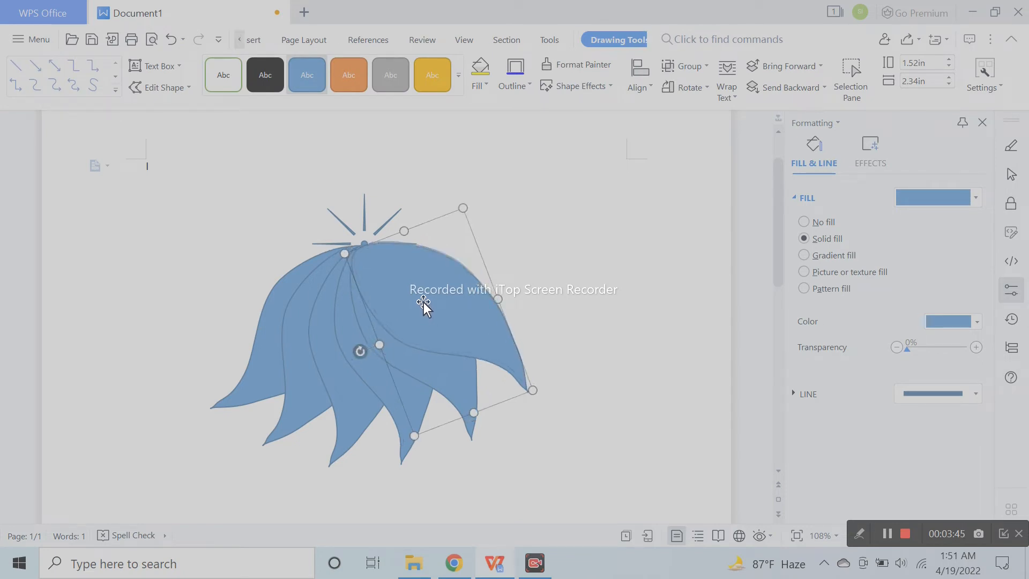
pyautogui.moveTo(361, 353); pyautogui.dragTo(356, 349)
pyautogui.press('Escape')
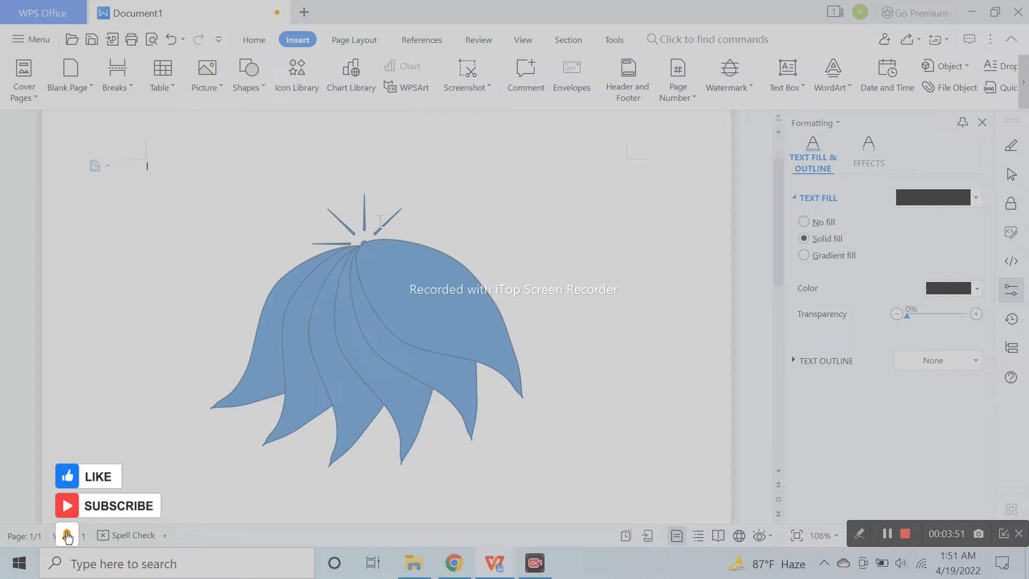
# - Fill the first, leftmost petal with a custom green, RGB 114, 191, 157
pyautogui.click(268, 363)
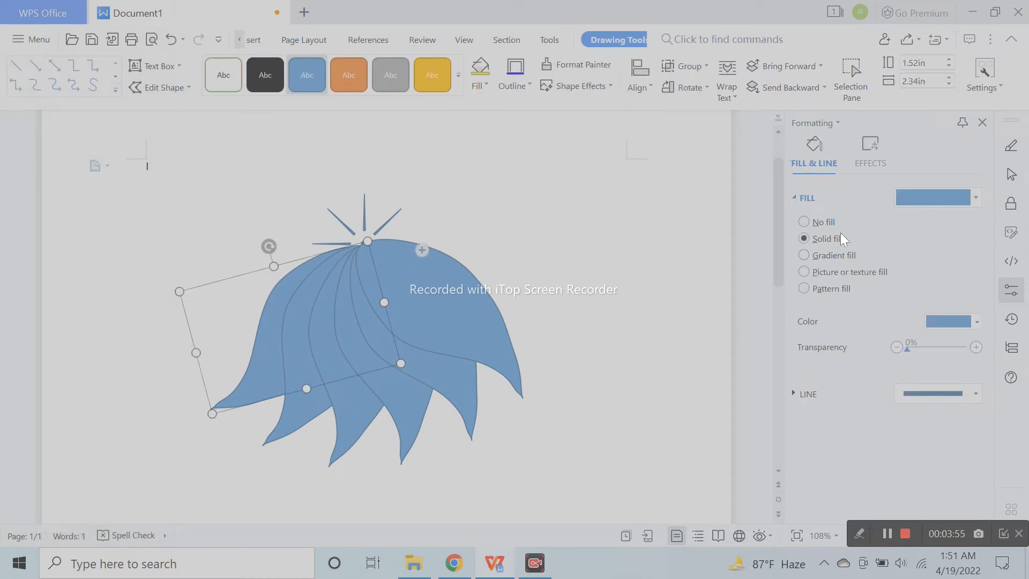
pyautogui.click(952, 323)
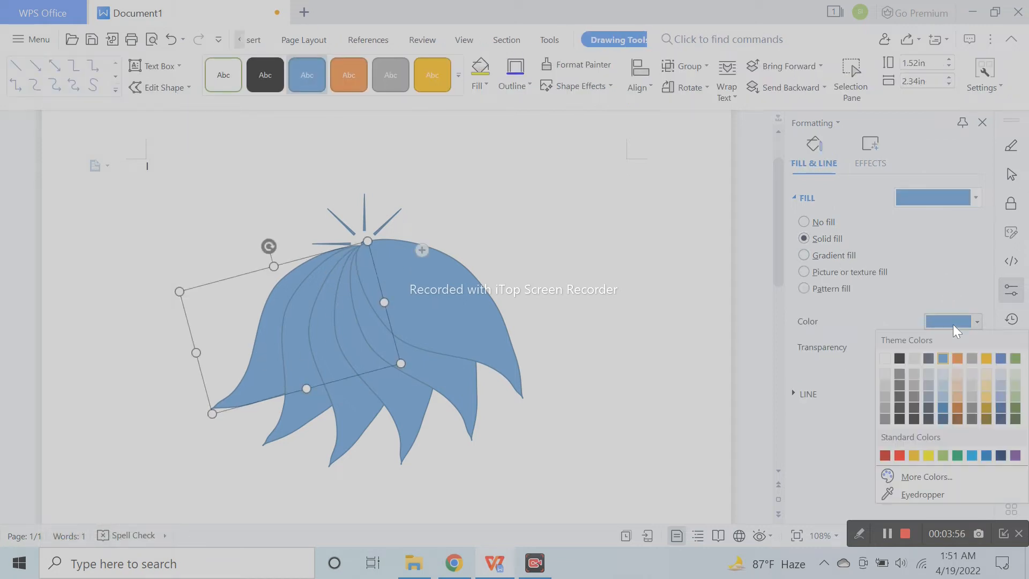
pyautogui.click(927, 476)
pyautogui.moveTo(539, 165); pyautogui.dragTo(833, 160)
pyautogui.click(749, 251)
pyautogui.moveTo(749, 250)
pyautogui.mouseDown()
pyautogui.moveTo(741, 235)
pyautogui.moveTo(745, 264)
pyautogui.mouseUp()
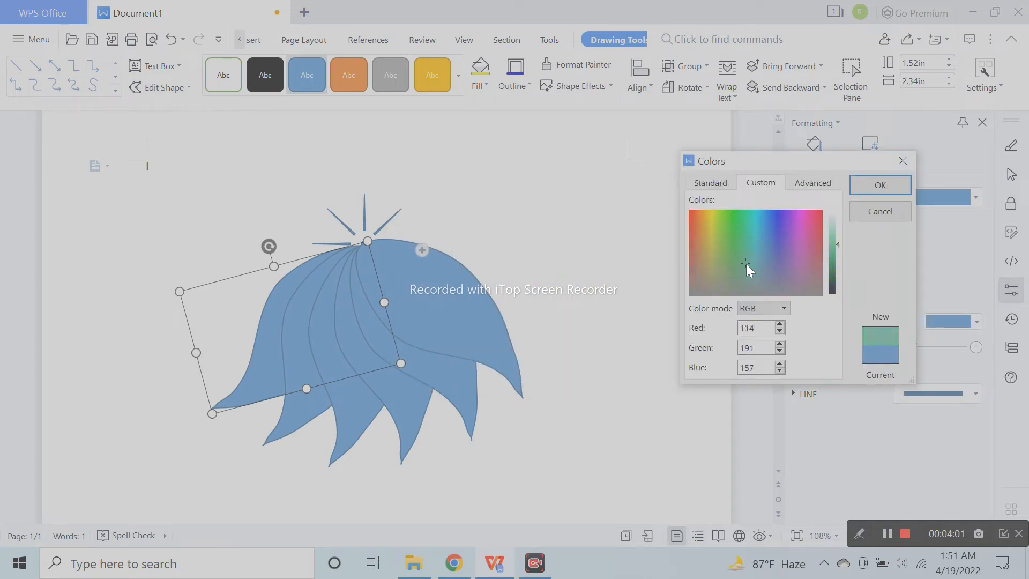
pyautogui.click(880, 185)
# - Fill the second petal from the left with a custom bright purple
pyautogui.click(289, 336)
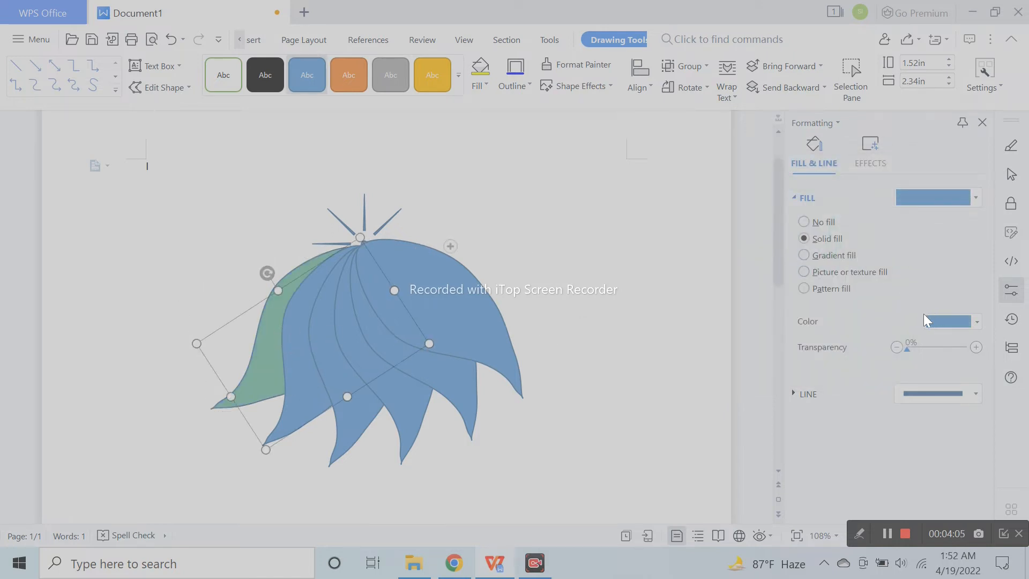
pyautogui.click(948, 320)
pyautogui.click(927, 514)
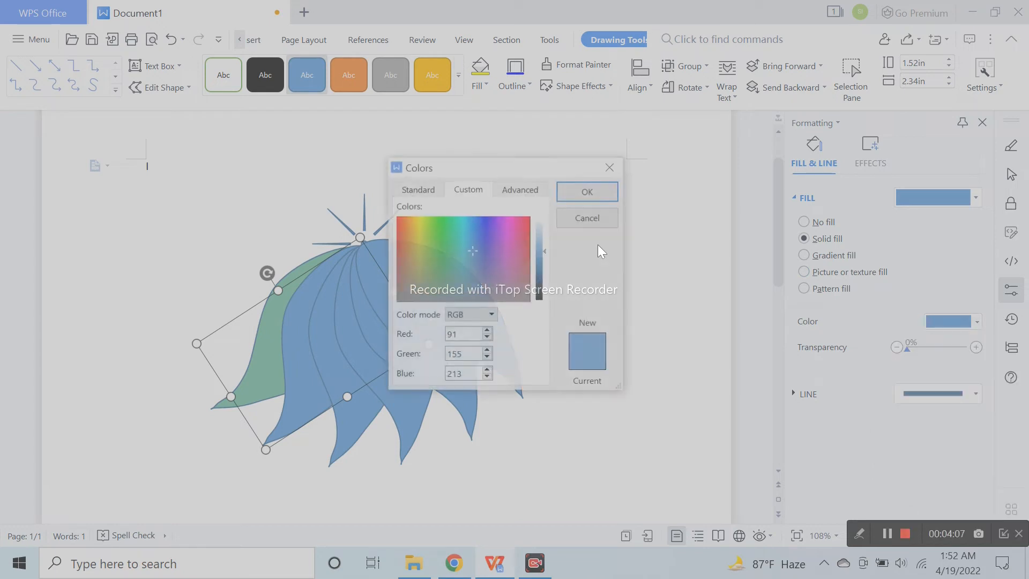
pyautogui.click(495, 229)
pyautogui.press('Return')
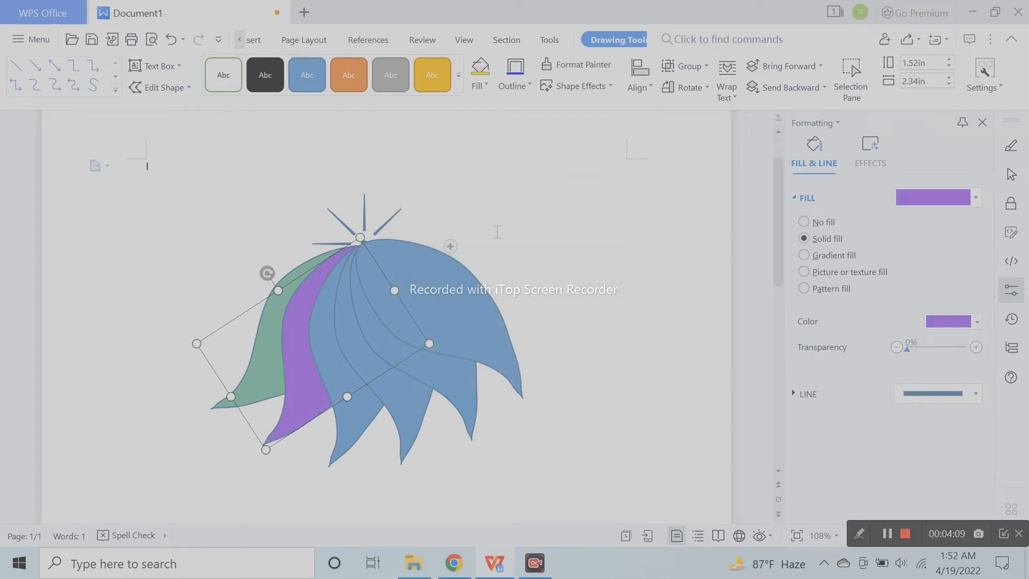
# - Change the second petal's fill to a custom light lavender, RGB 192, 181, 247
pyautogui.click(950, 327)
pyautogui.click(918, 515)
pyautogui.moveTo(544, 251)
pyautogui.mouseDown()
pyautogui.moveTo(546, 285)
pyautogui.moveTo(546, 271)
pyautogui.mouseUp()
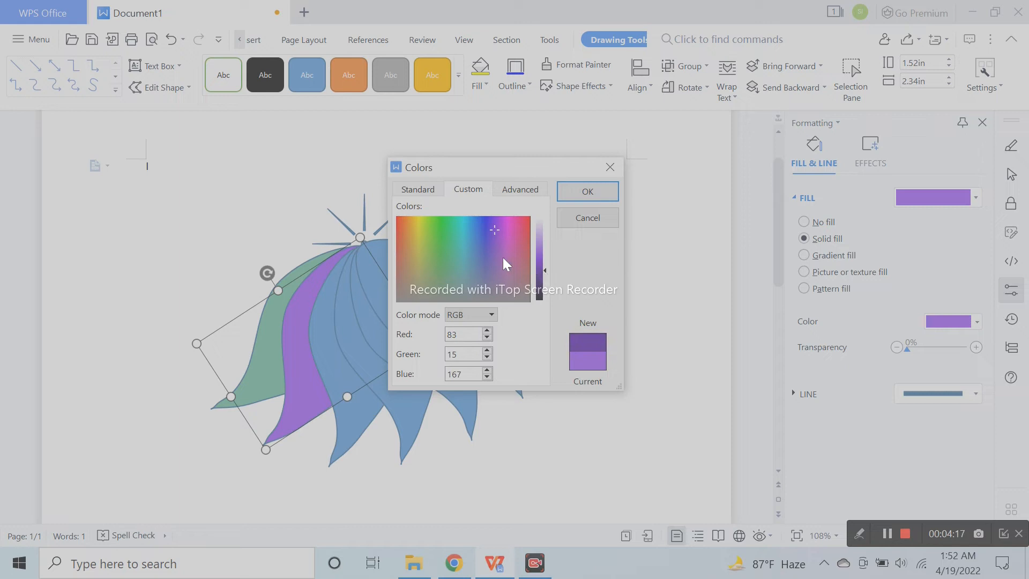
pyautogui.click(488, 232)
pyautogui.moveTo(542, 270); pyautogui.dragTo(541, 231)
pyautogui.click(609, 198)
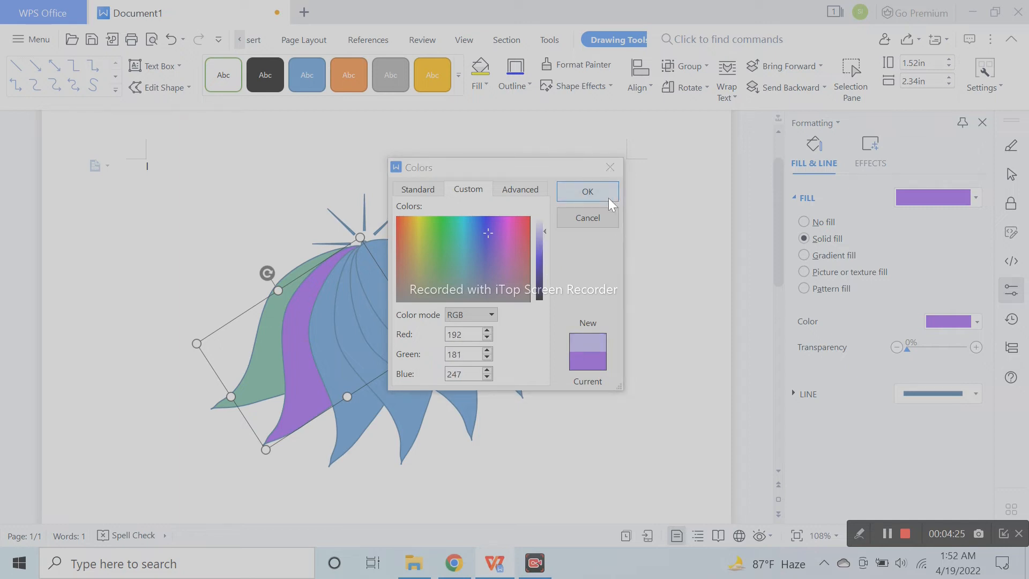
# - Fill the third petal from the left with a custom light pink, RGB 243, 175, 214
pyautogui.click(334, 337)
pyautogui.click(339, 367)
pyautogui.click(932, 321)
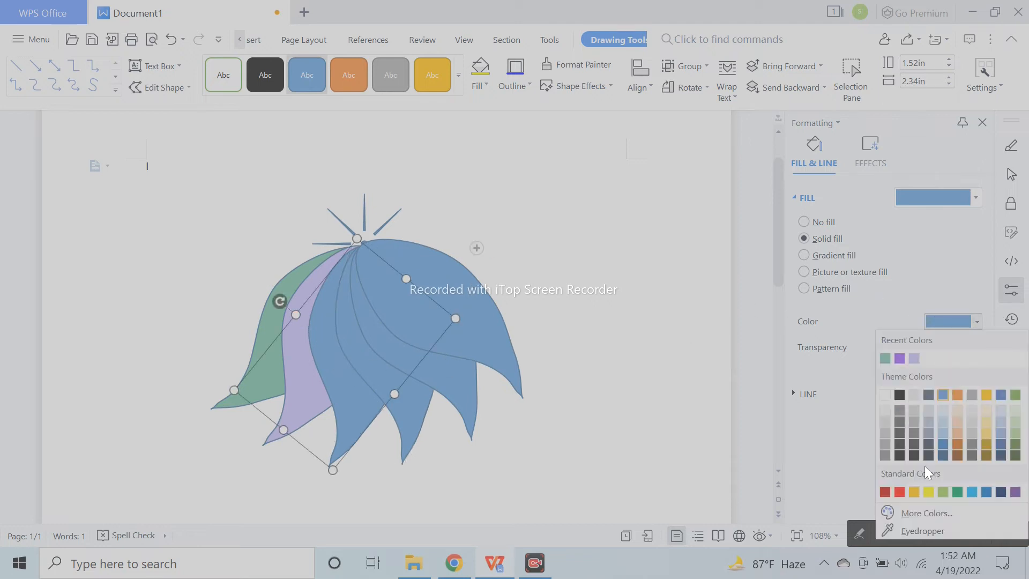
pyautogui.click(933, 510)
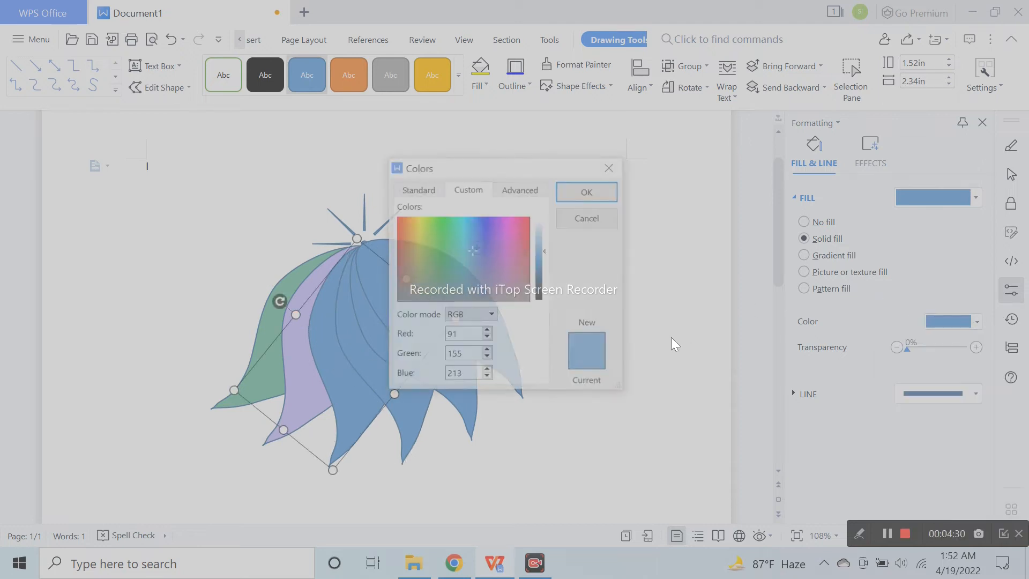
pyautogui.click(505, 234)
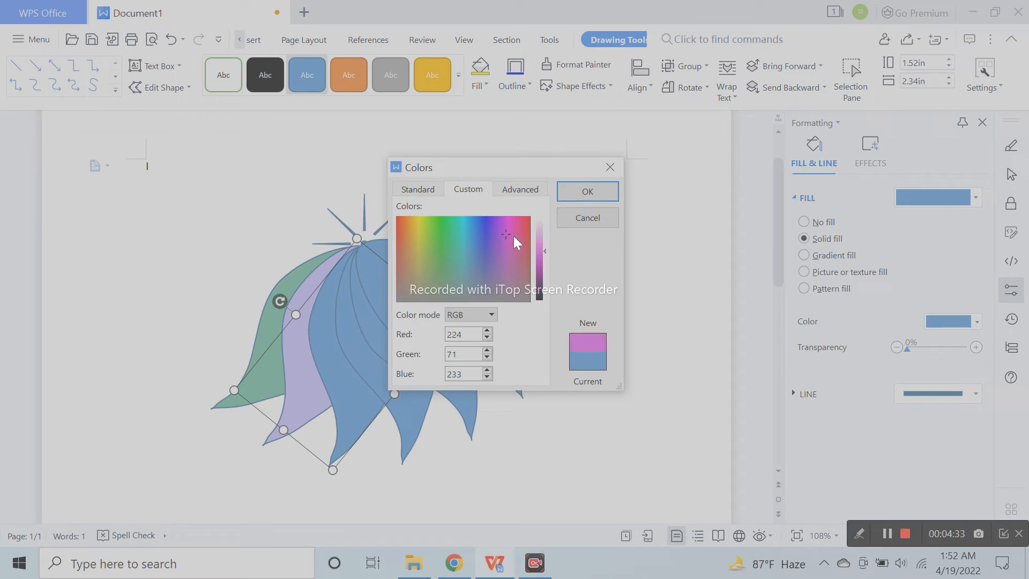
pyautogui.moveTo(545, 247); pyautogui.dragTo(538, 232)
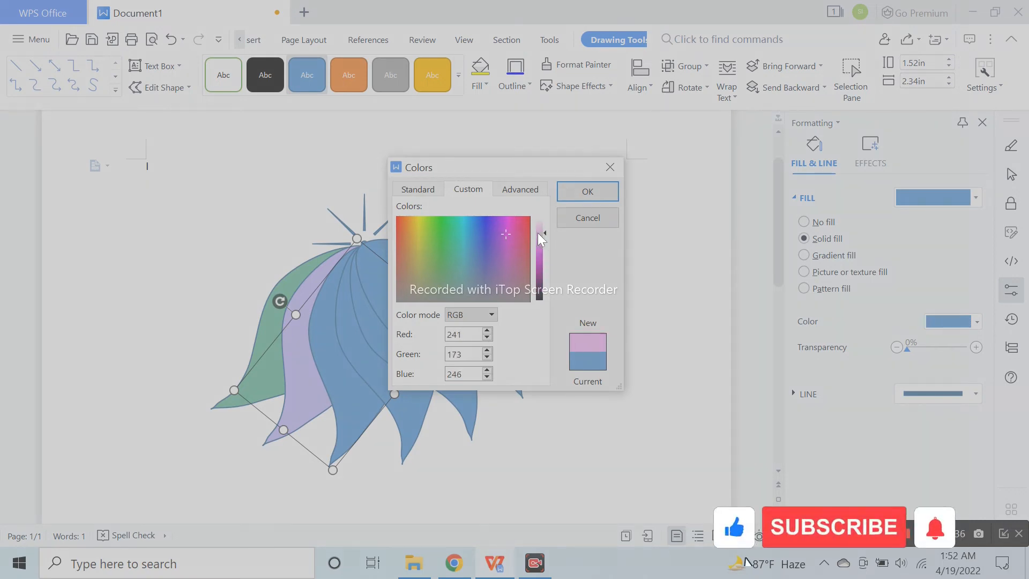
pyautogui.click(589, 196)
# - Fill the fourth petal from the left with a custom orange lightened to a pale shade
pyautogui.click(416, 358)
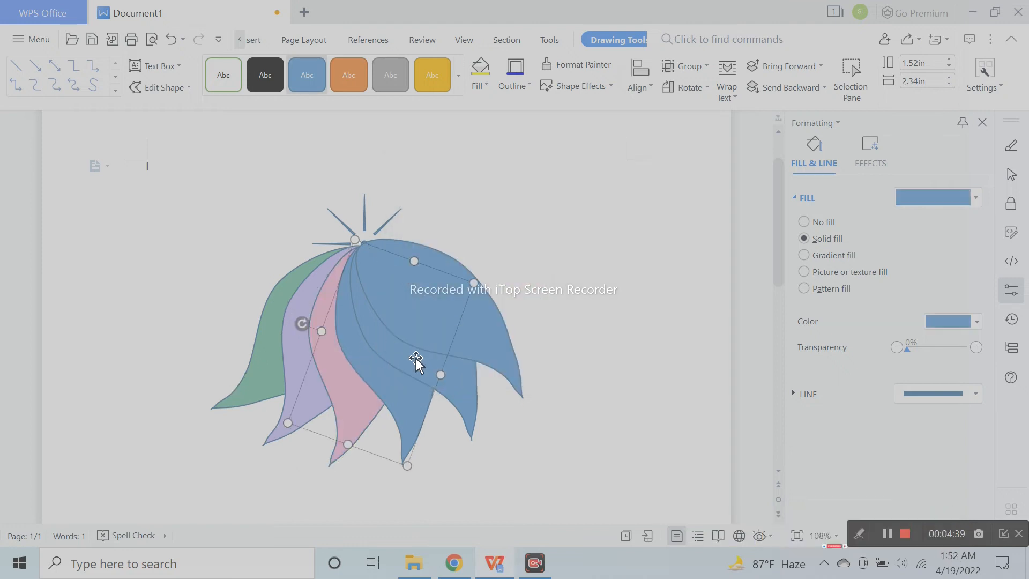
pyautogui.click(947, 323)
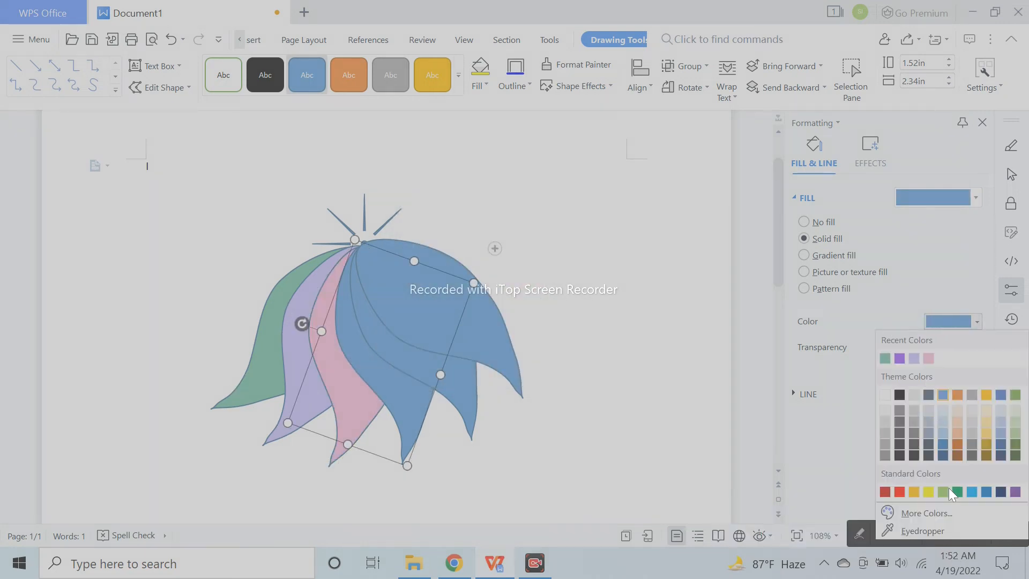
pyautogui.click(945, 512)
pyautogui.click(409, 223)
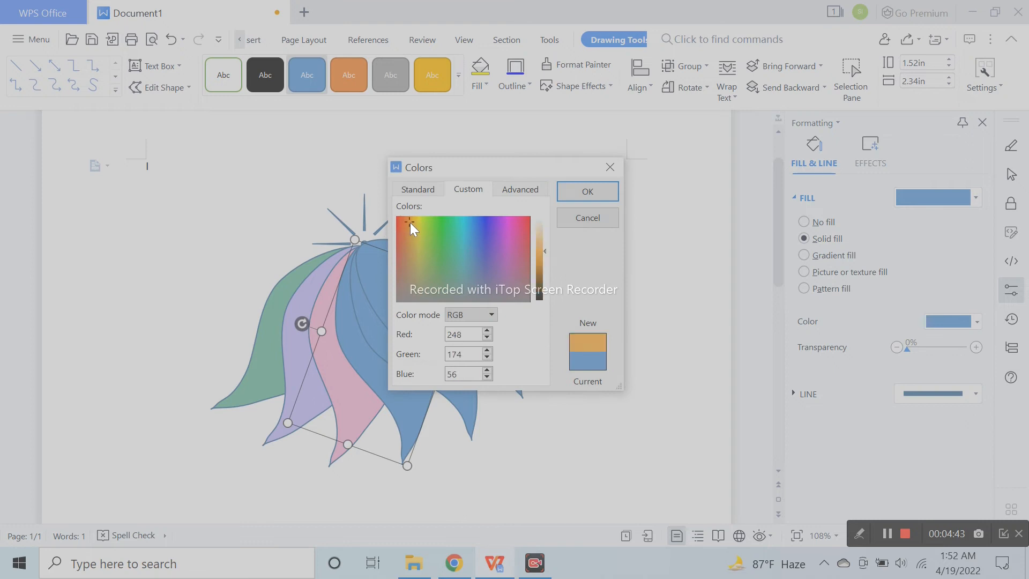
pyautogui.moveTo(543, 250); pyautogui.dragTo(545, 237)
pyautogui.click(589, 191)
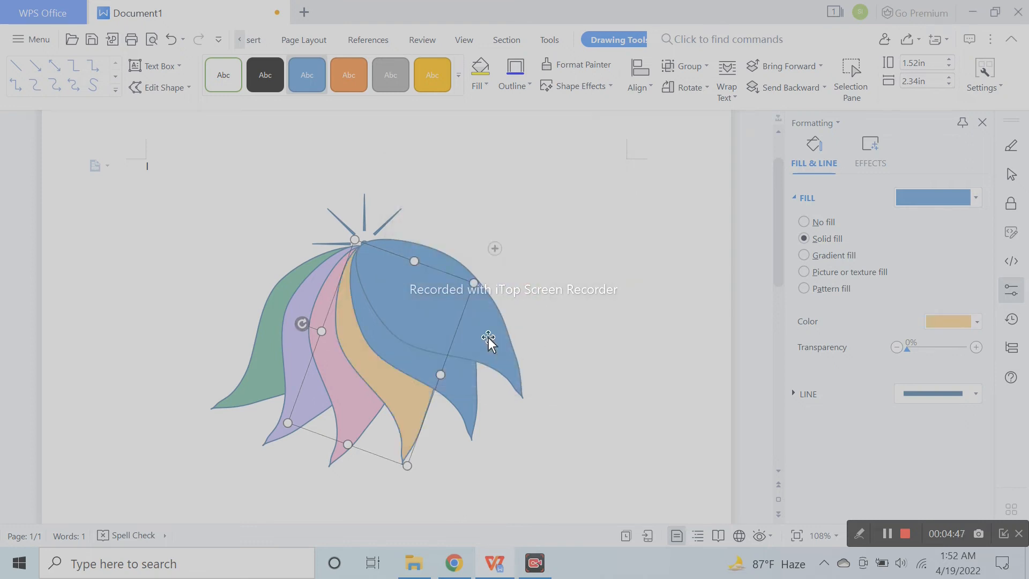
# - Fill the fifth petal from the left with a custom light blue, RGB 126, 190, 239
pyautogui.click(380, 326)
pyautogui.click(946, 324)
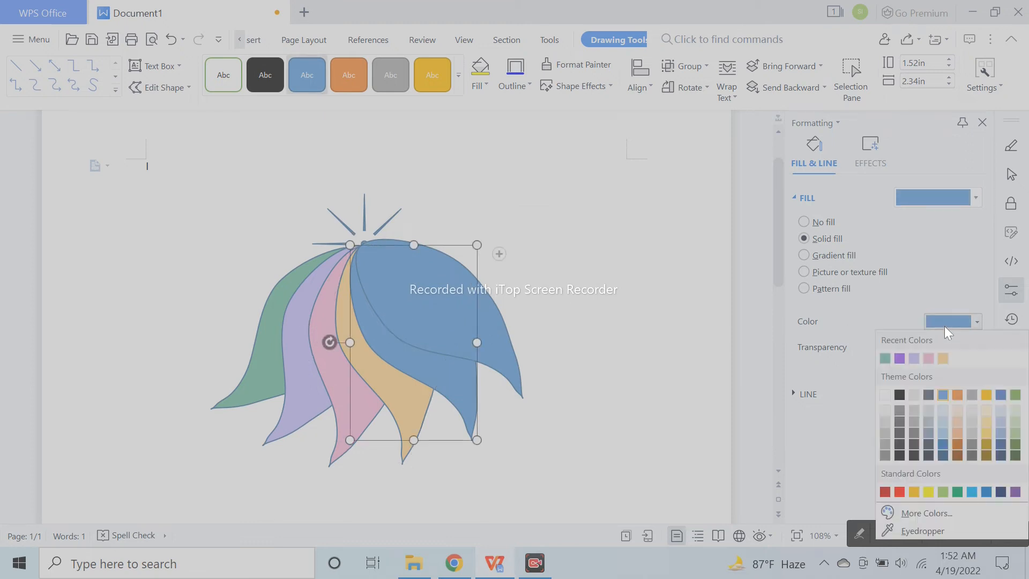
pyautogui.click(937, 511)
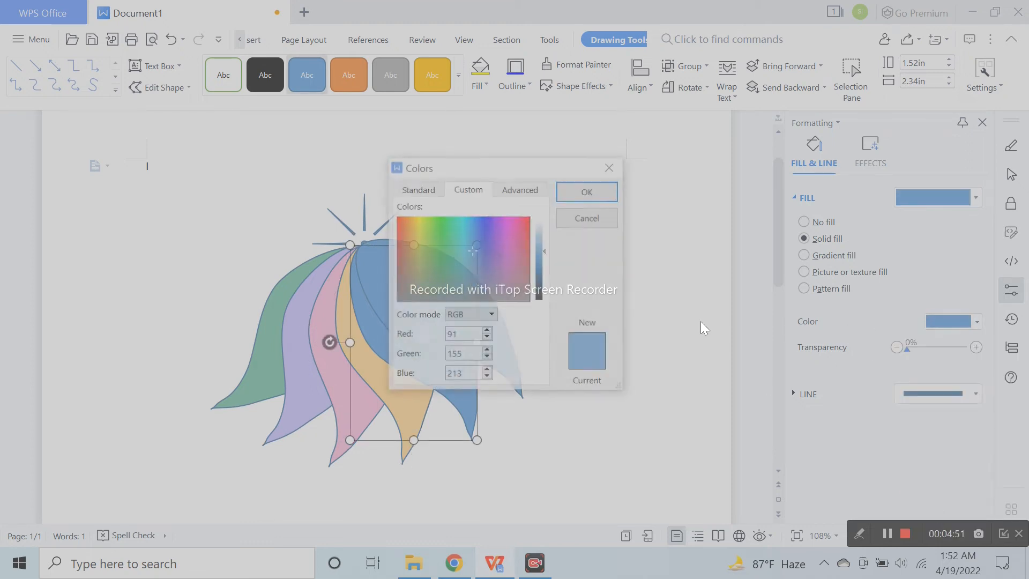
pyautogui.click(472, 236)
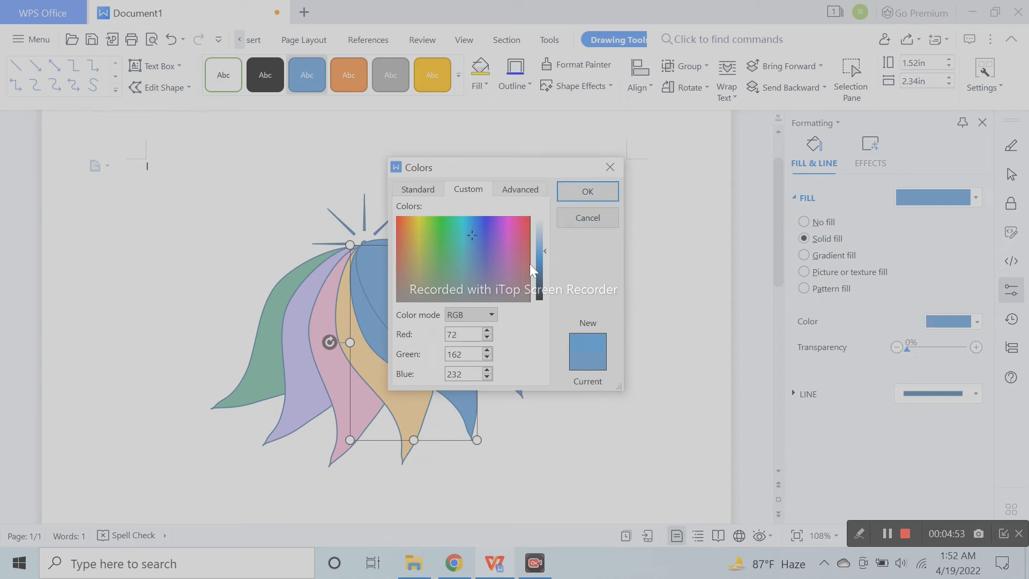
pyautogui.click(544, 244)
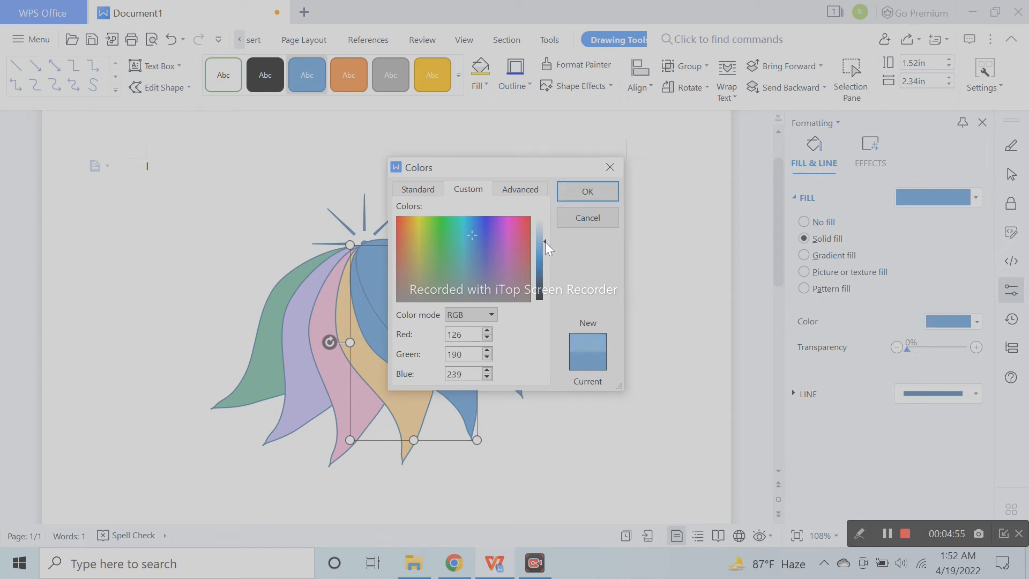
pyautogui.click(587, 215)
# - Try a custom greyish blue, RGB 143, 181, 214, as the fill of the sixth petal from the left
pyautogui.click(421, 314)
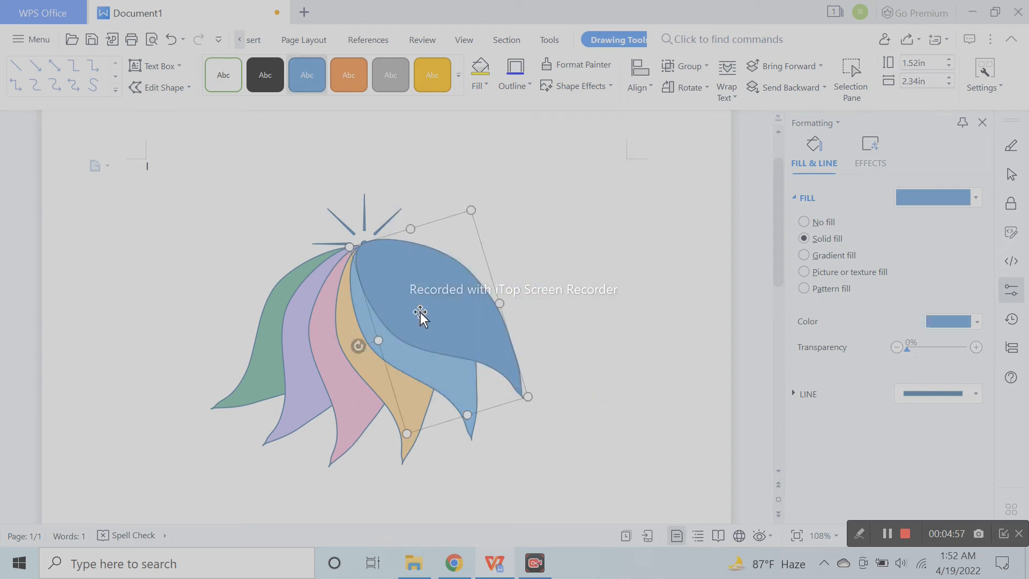
pyautogui.click(942, 323)
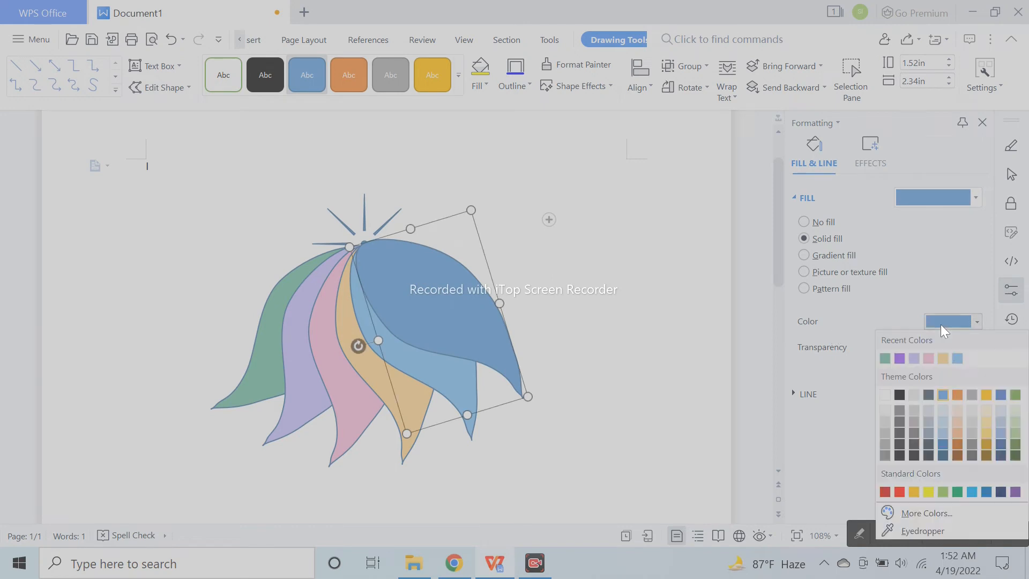
pyautogui.click(935, 512)
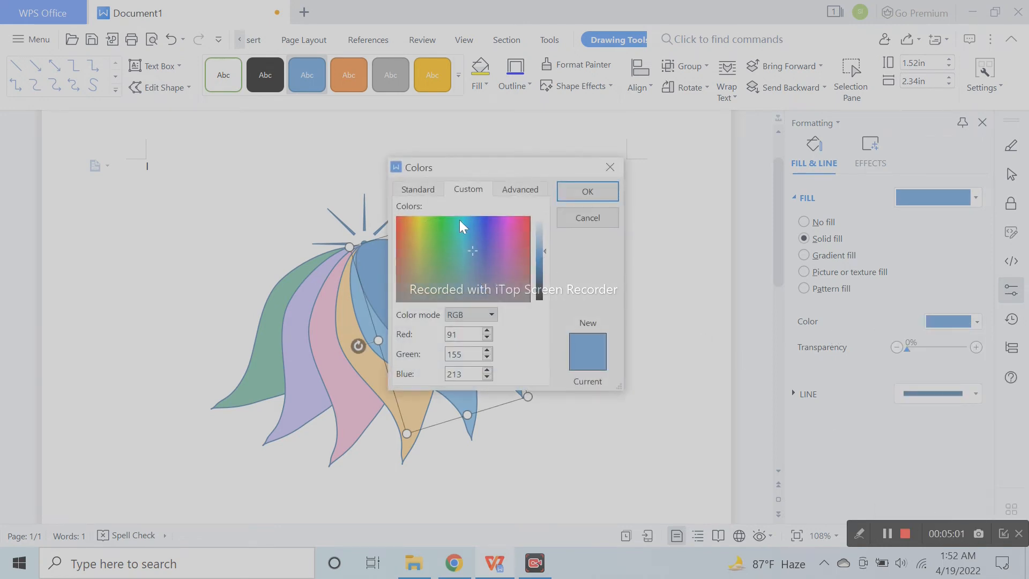
pyautogui.click(509, 188)
pyautogui.click(475, 246)
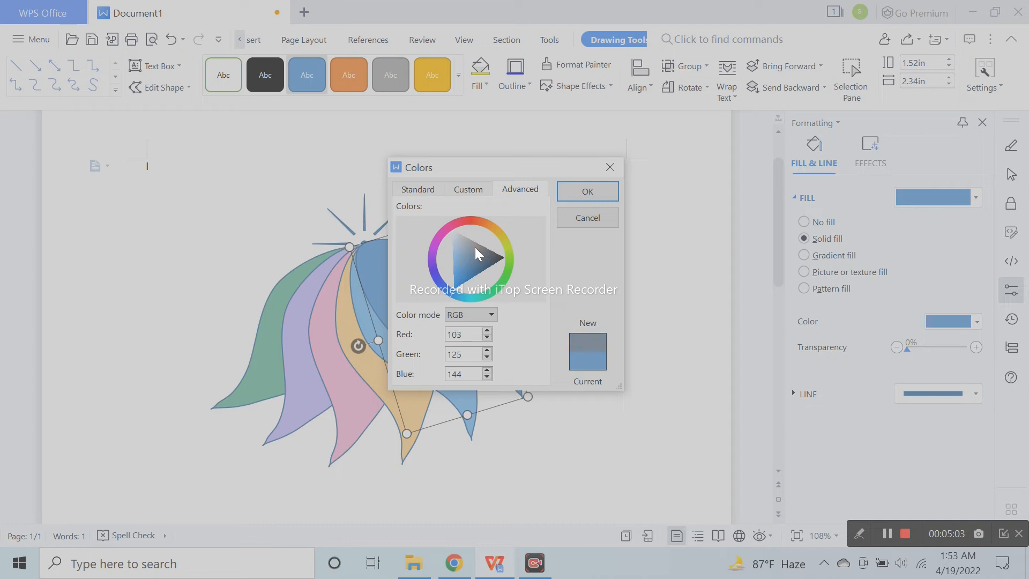
pyautogui.click(466, 247)
pyautogui.click(461, 249)
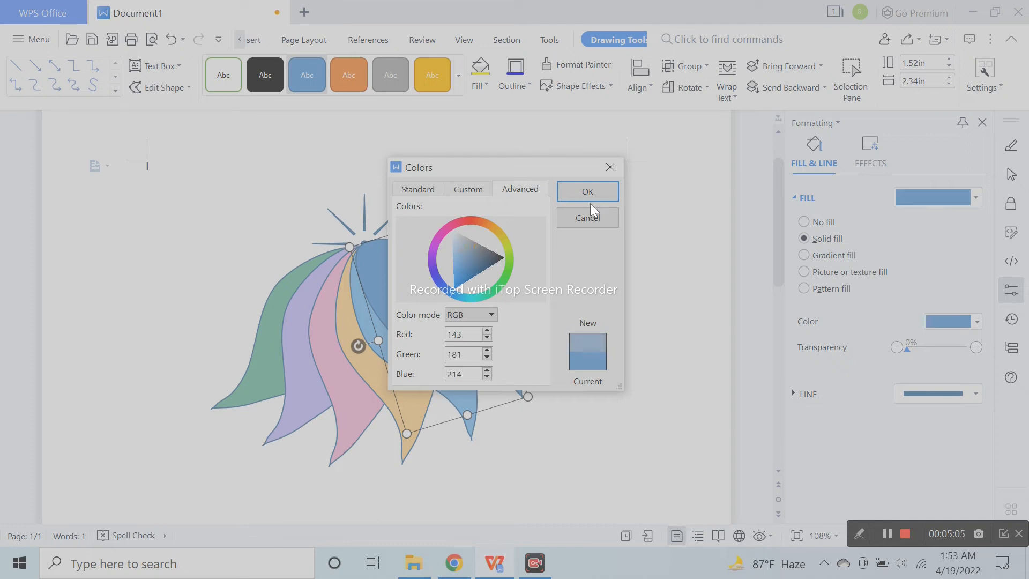
# - Fill the sixth petal from the left with a custom light yellow
pyautogui.click(411, 193)
pyautogui.click(447, 232)
pyautogui.click(452, 247)
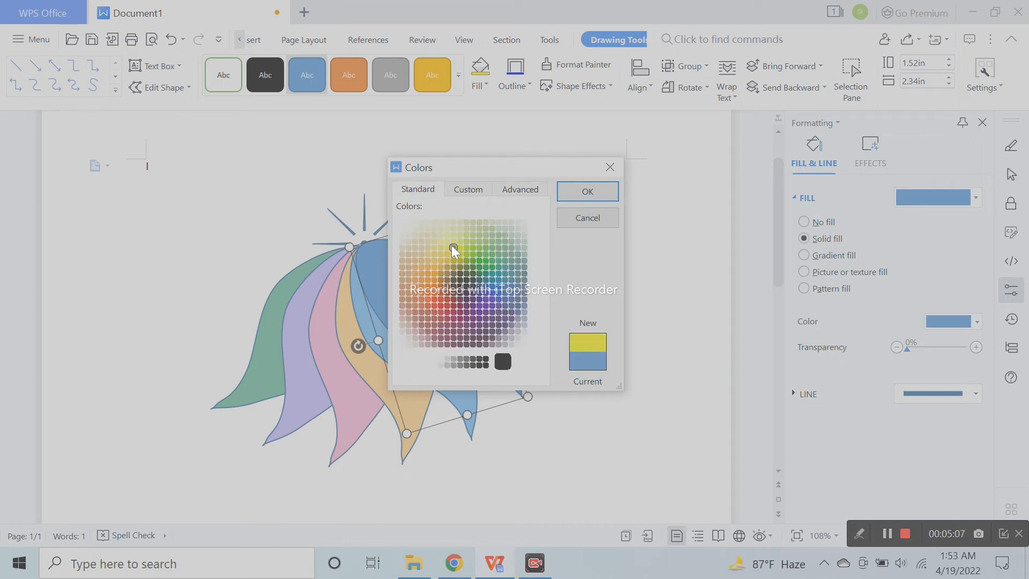
pyautogui.click(452, 236)
pyautogui.click(455, 189)
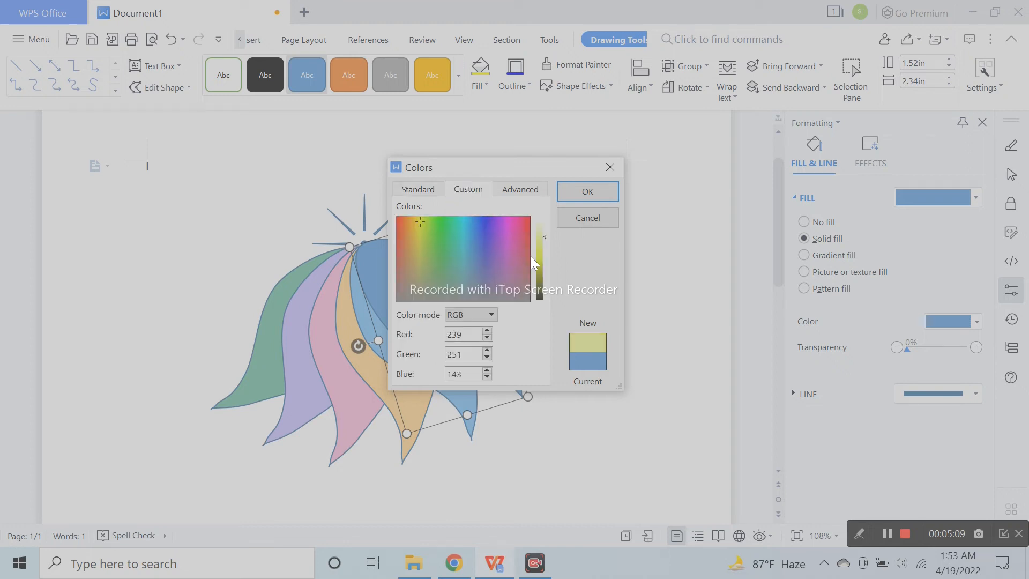
pyautogui.moveTo(544, 237)
pyautogui.mouseDown()
pyautogui.moveTo(542, 246)
pyautogui.moveTo(539, 225)
pyautogui.moveTo(539, 238)
pyautogui.mouseUp()
pyautogui.moveTo(420, 223); pyautogui.dragTo(421, 227)
pyautogui.click(583, 190)
pyautogui.moveTo(905, 352); pyautogui.dragTo(908, 356)
# - Change the sixth petal's fill to a custom light red, RGB 255, 139, 139
pyautogui.click(953, 322)
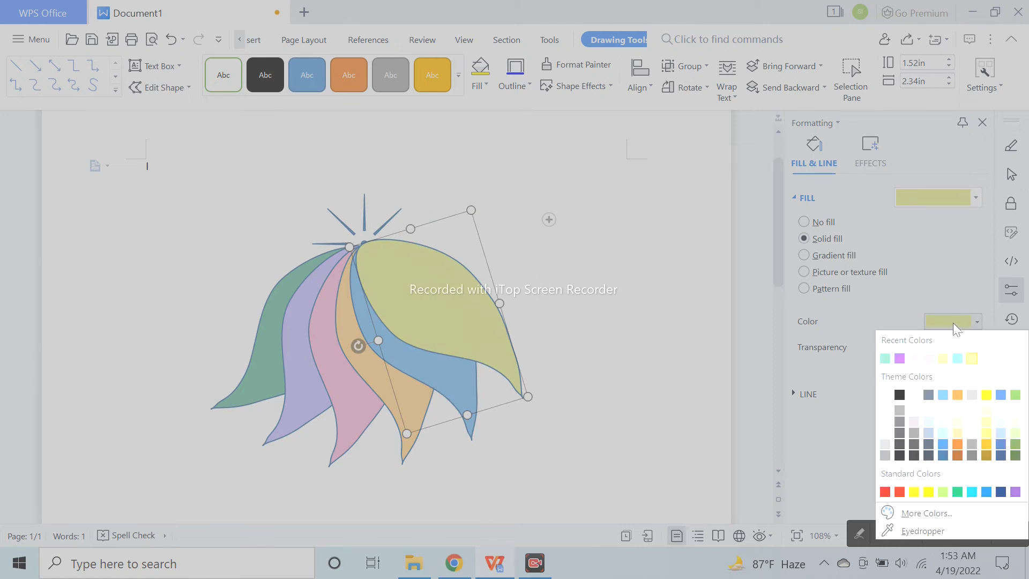
pyautogui.click(923, 513)
pyautogui.moveTo(404, 229); pyautogui.dragTo(397, 214)
pyautogui.moveTo(545, 234); pyautogui.dragTo(544, 237)
pyautogui.click(597, 198)
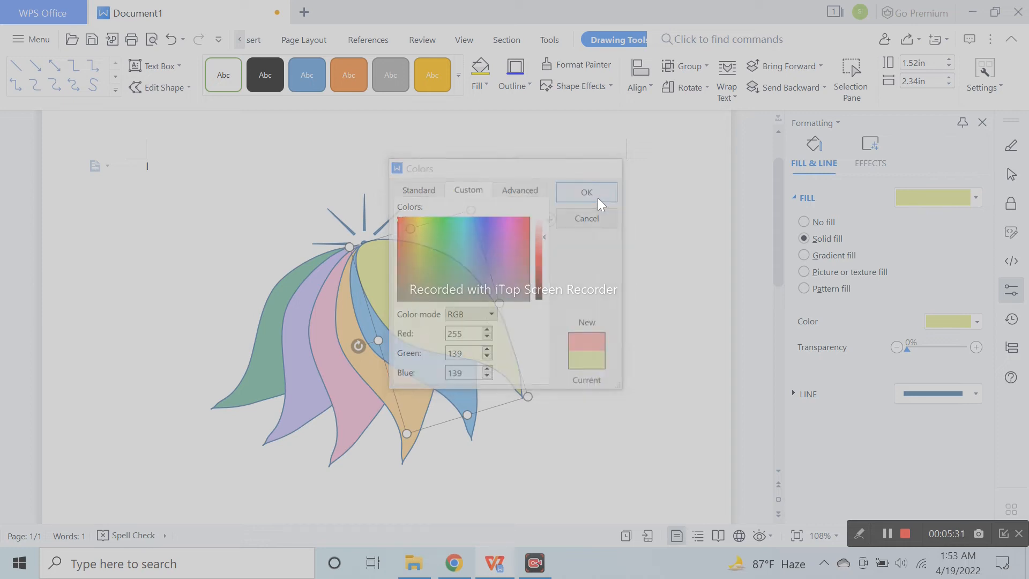
pyautogui.click(602, 310)
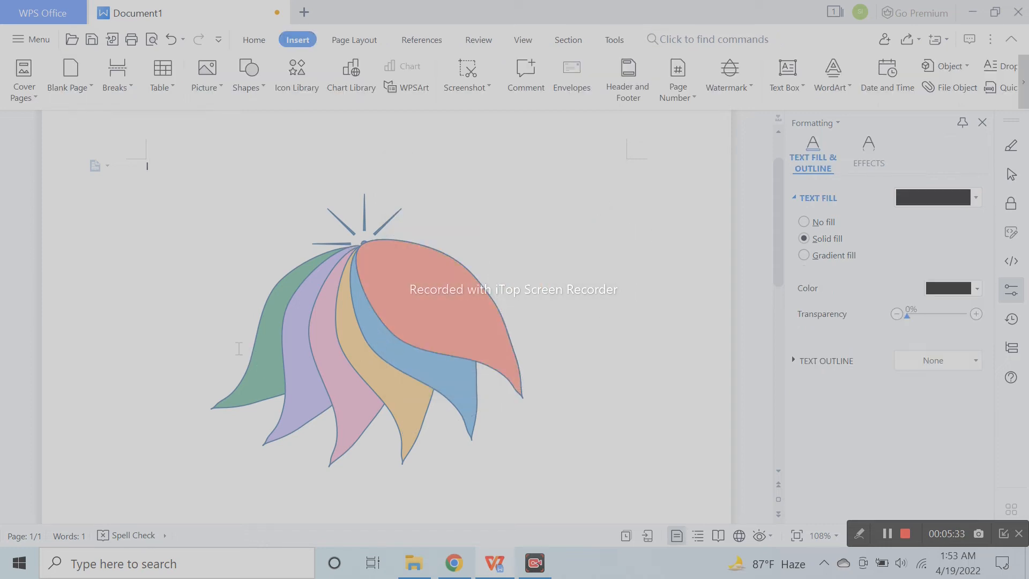
# - Select all six coloured petals and group them into one object
pyautogui.click(261, 345)
pyautogui.keyDown('shift'); pyautogui.click(287, 398); pyautogui.keyUp('shift')
pyautogui.keyDown('shift'); pyautogui.click(356, 429); pyautogui.keyUp('shift')
pyautogui.keyDown('shift'); pyautogui.click(402, 423); pyautogui.keyUp('shift')
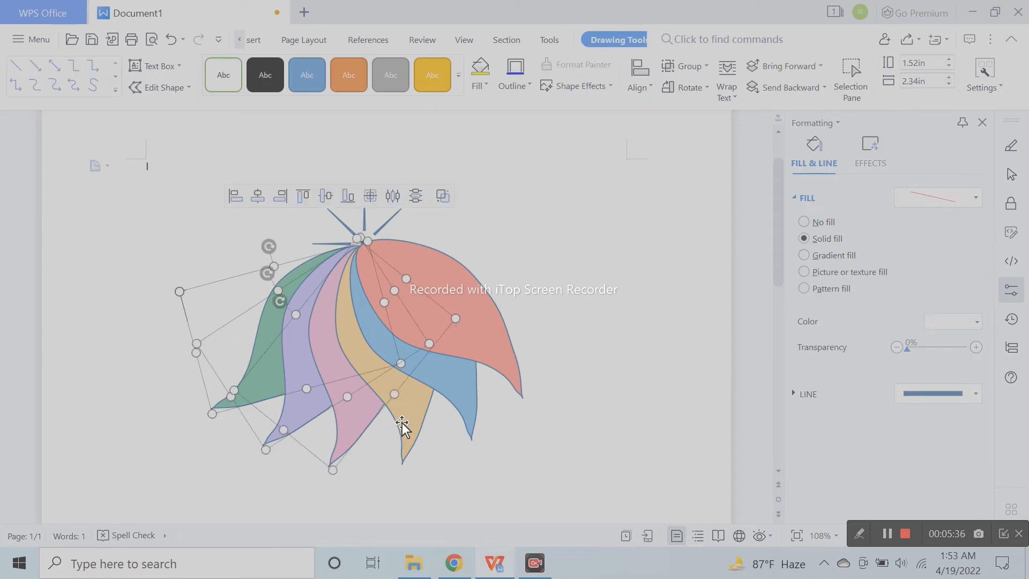
pyautogui.keyDown('shift'); pyautogui.click(472, 402); pyautogui.keyUp('shift')
pyautogui.keyDown('shift'); pyautogui.click(500, 355); pyautogui.keyUp('shift')
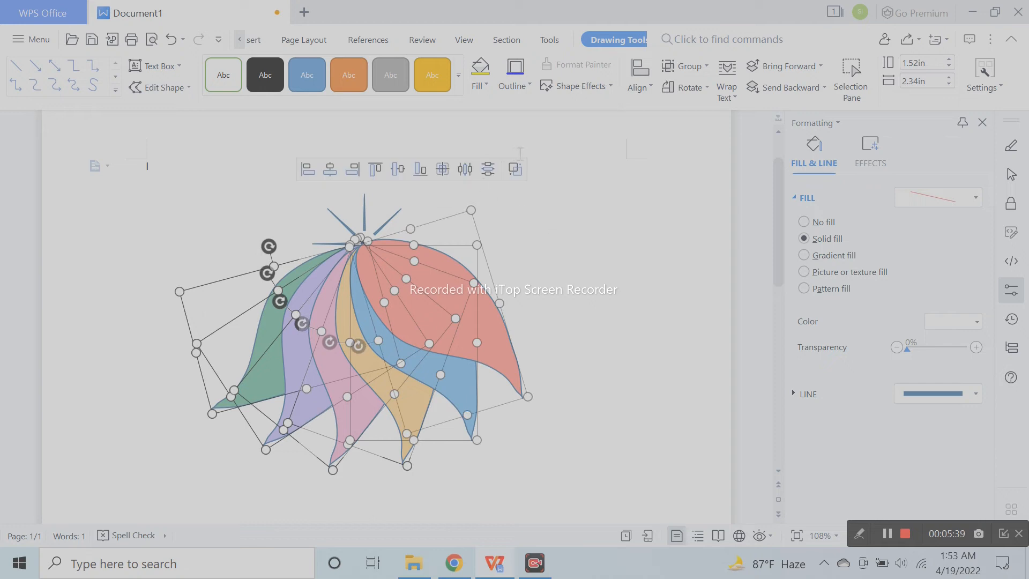
pyautogui.click(519, 168)
# - Remove the outline from the grouped petals
pyautogui.click(807, 323)
pyautogui.click(828, 346)
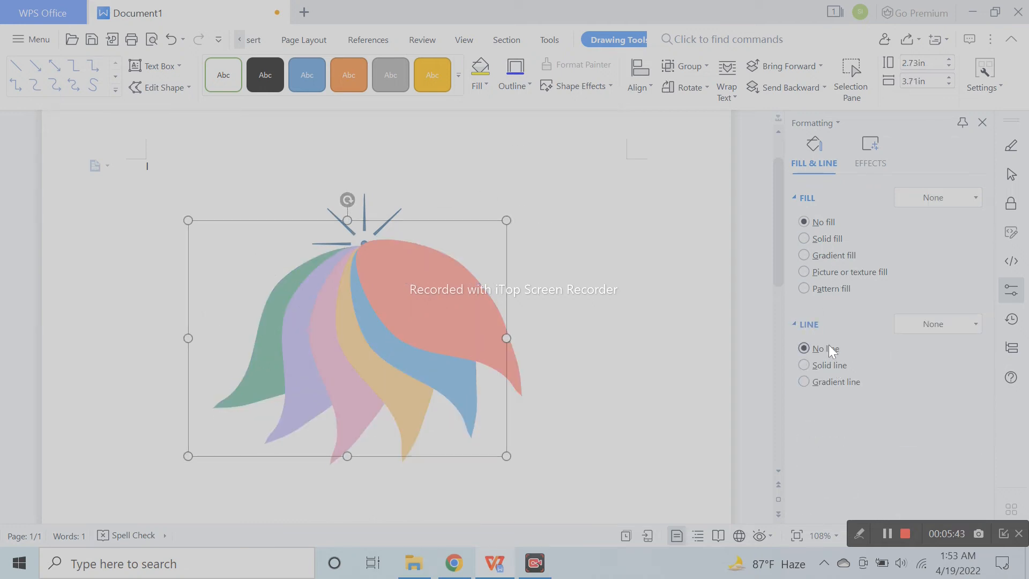
pyautogui.click(649, 342)
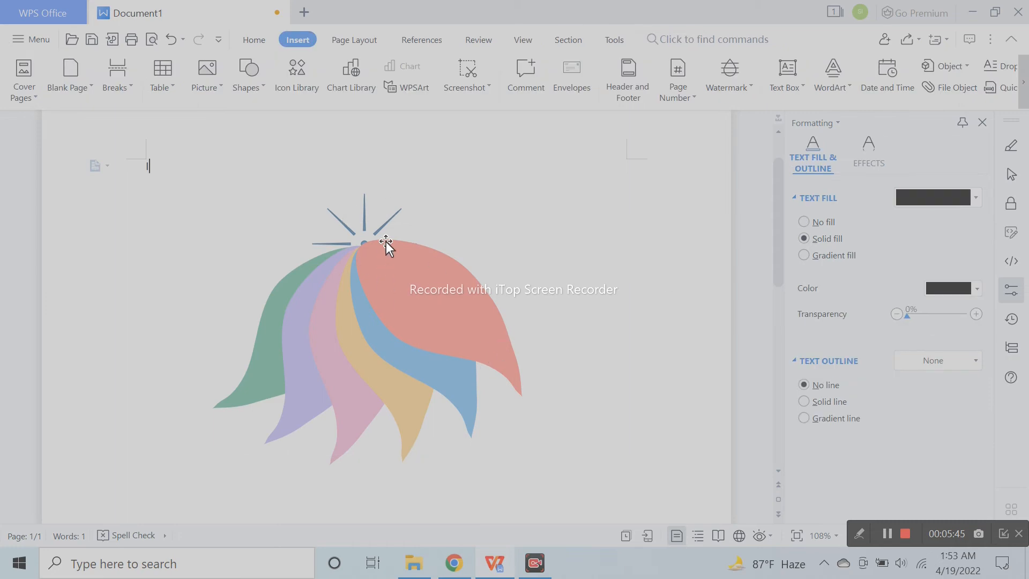
# - Delete the sun shape above the petals
pyautogui.click(363, 223)
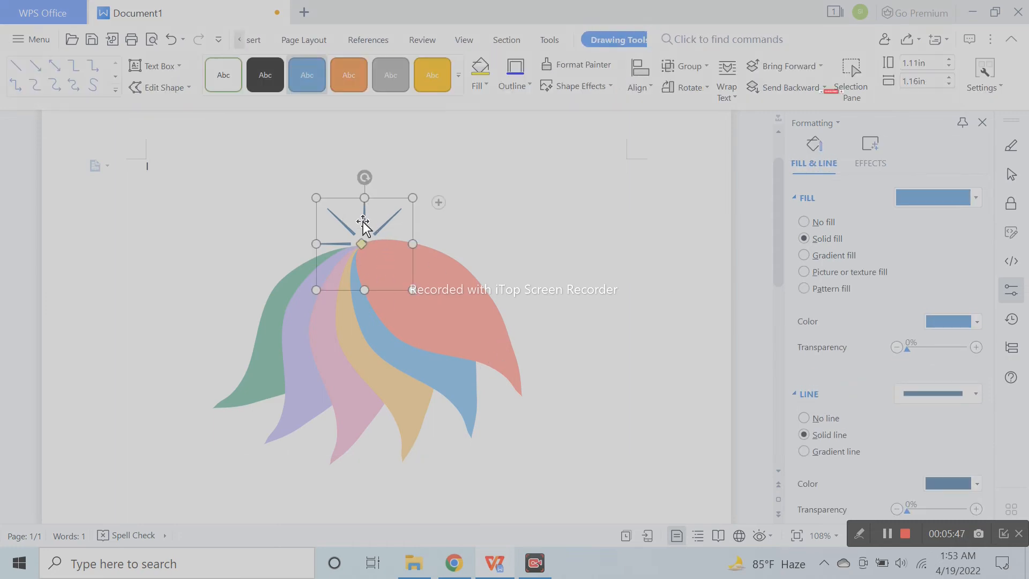
pyautogui.press('Delete')
# - Rotate the petal group by half a turn so the petal tips point upwards
pyautogui.scroll(-1, 782, 360)
pyautogui.scroll(-2, 502, 390)
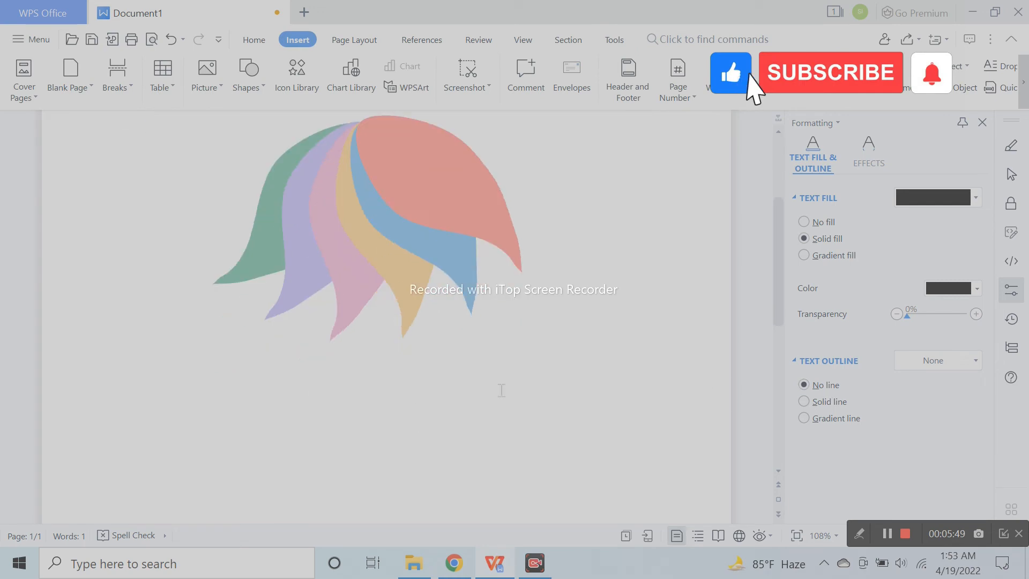
pyautogui.scroll(3, 506, 386)
pyautogui.scroll(-2, 507, 386)
pyautogui.click(409, 258)
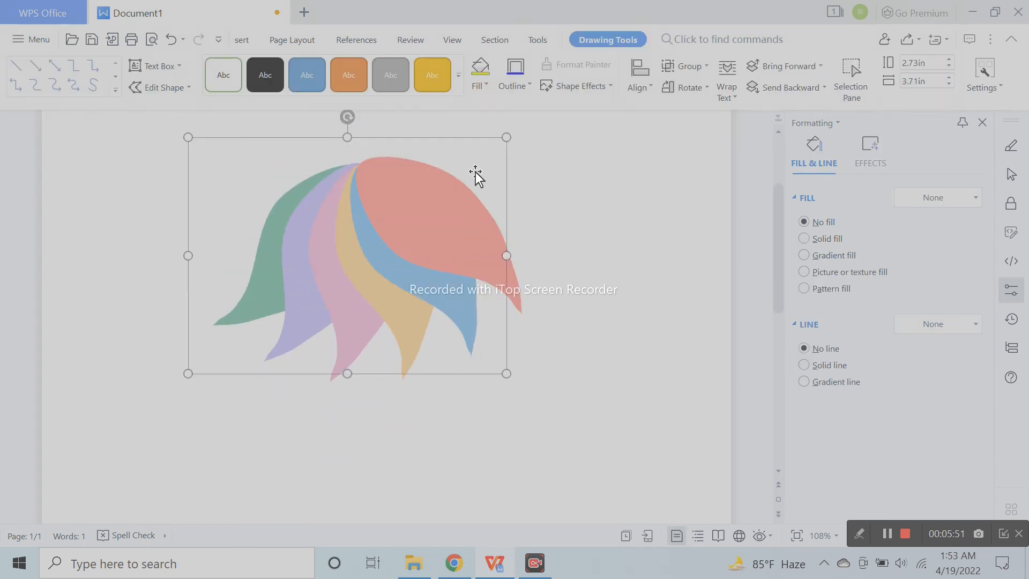
pyautogui.scroll(1, 402, 179)
pyautogui.moveTo(403, 178); pyautogui.dragTo(346, 480)
pyautogui.scroll(-2, 627, 370)
pyautogui.scroll(3, 618, 379)
pyautogui.click(651, 447)
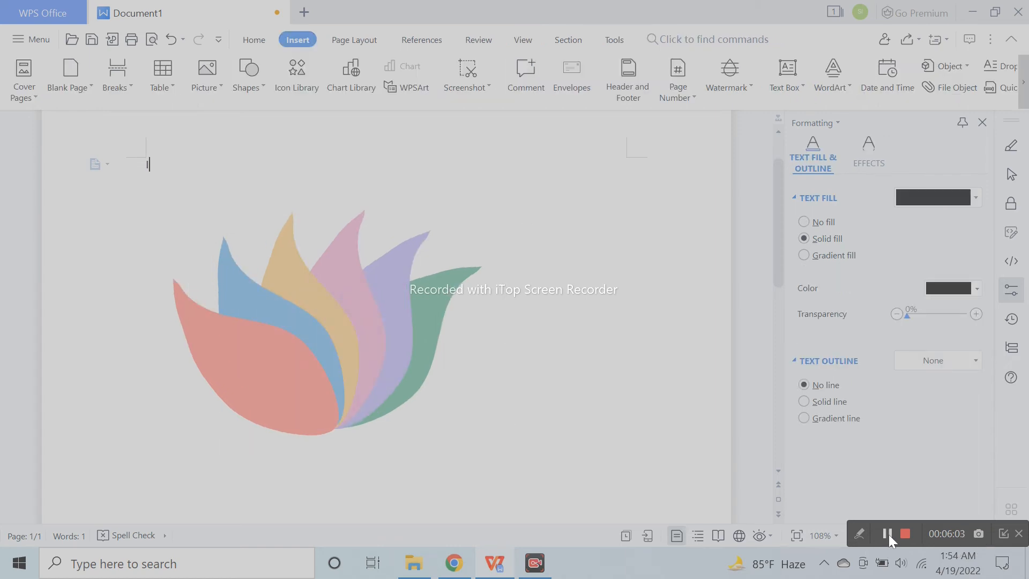
pyautogui.click(888, 534)
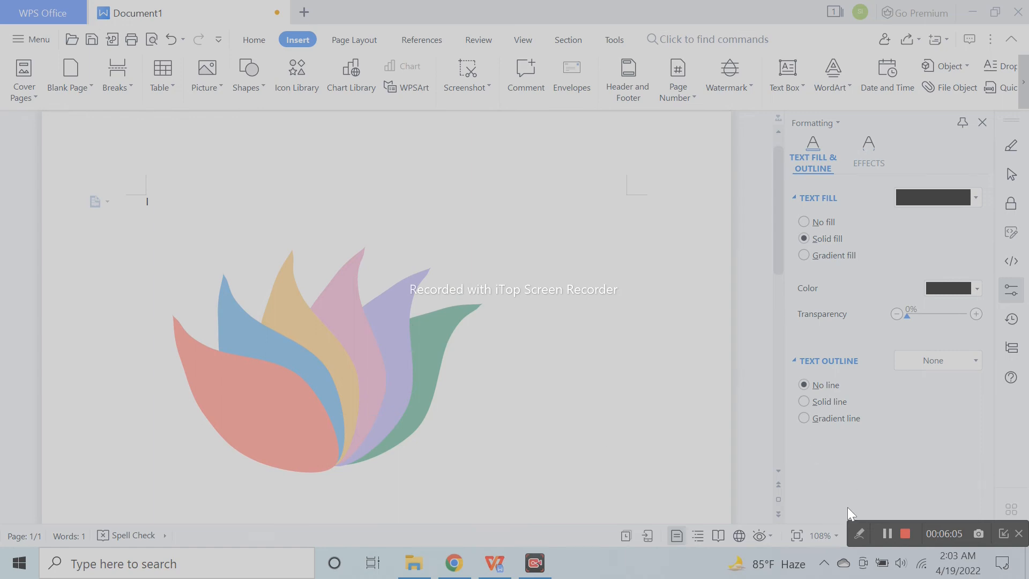
# - Set the fill transparency of all six petals inside the group to 30%
pyautogui.click(327, 373)
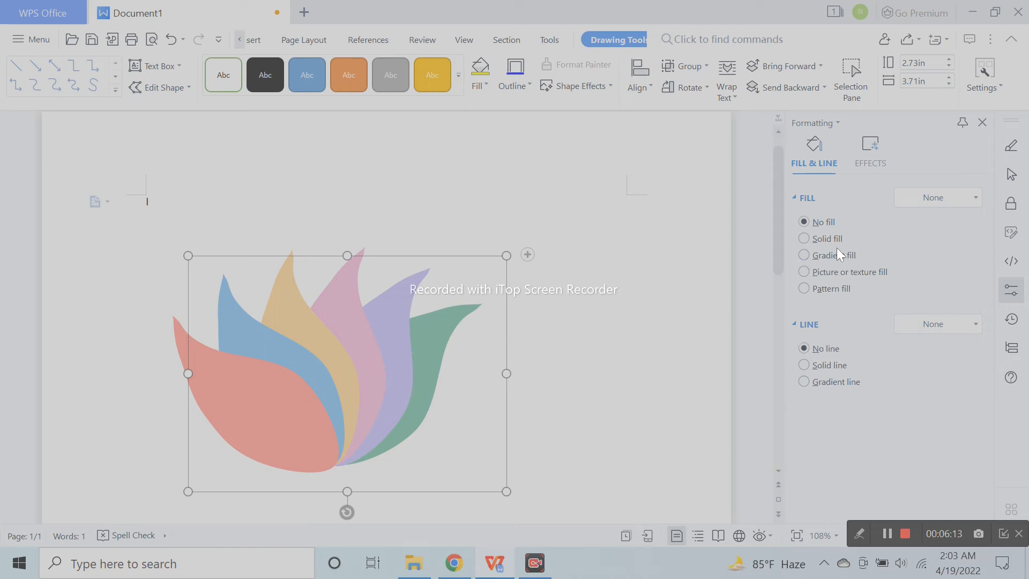
pyautogui.click(251, 404)
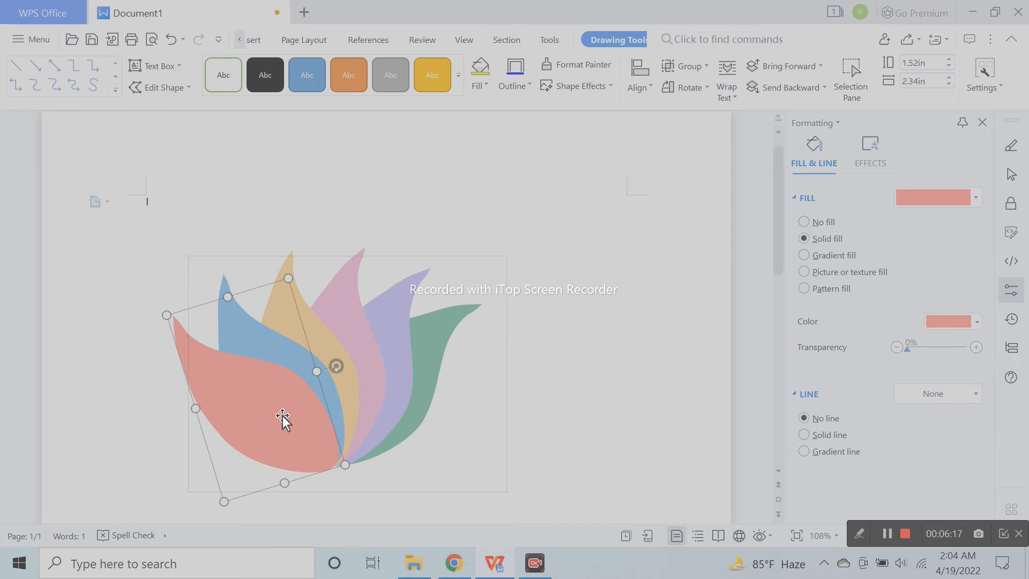
pyautogui.keyDown('ctrl'); pyautogui.click(290, 359); pyautogui.keyUp('ctrl')
pyautogui.keyDown('ctrl'); pyautogui.click(314, 341); pyautogui.keyUp('ctrl')
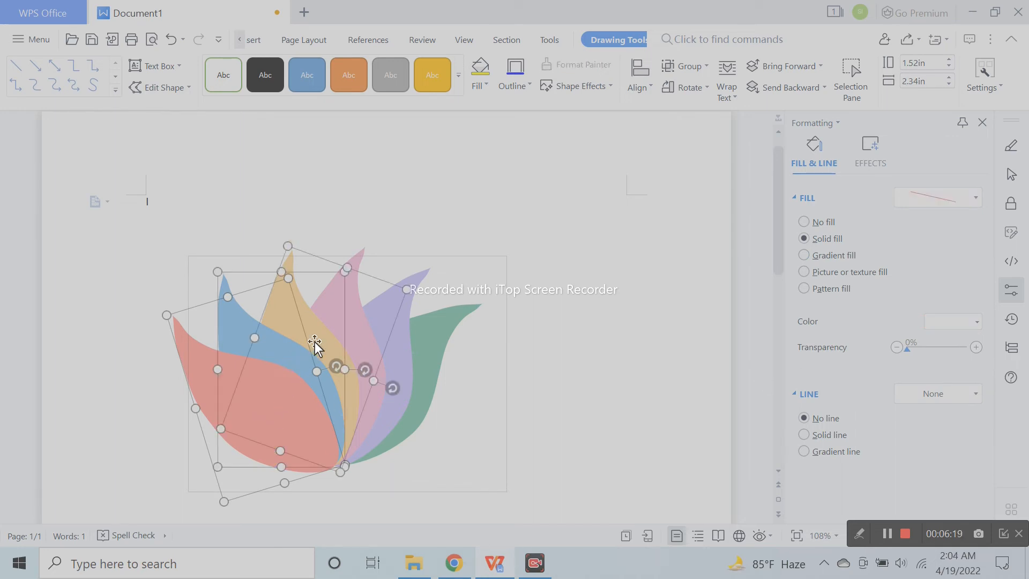
pyautogui.keyDown('ctrl'); pyautogui.click(363, 329); pyautogui.keyUp('ctrl')
pyautogui.keyDown('ctrl'); pyautogui.click(404, 333); pyautogui.keyUp('ctrl')
pyautogui.keyDown('ctrl'); pyautogui.click(432, 344); pyautogui.keyUp('ctrl')
pyautogui.keyDown('ctrl'); pyautogui.click(382, 314); pyautogui.keyUp('ctrl')
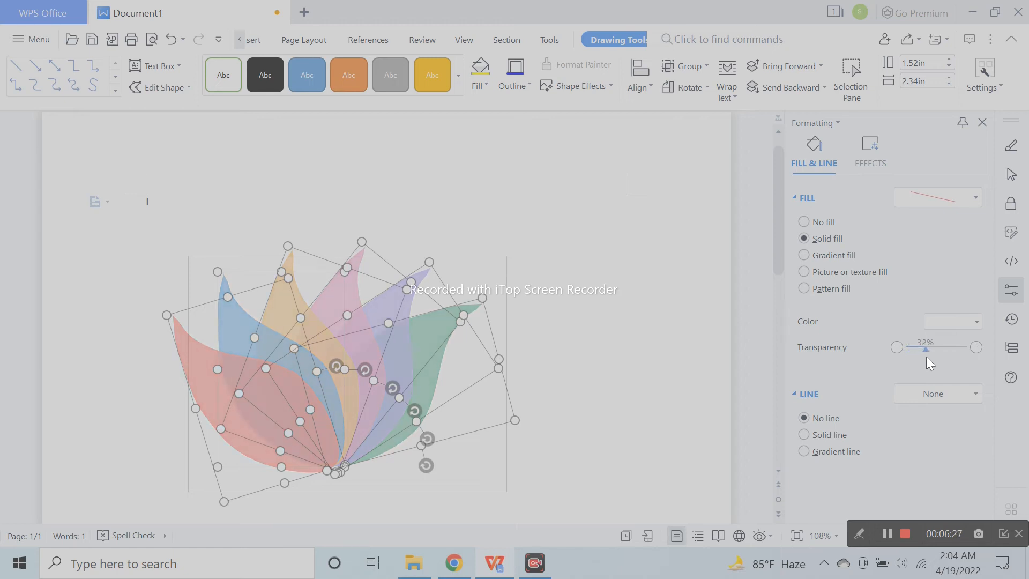
pyautogui.moveTo(938, 357); pyautogui.dragTo(927, 360)
pyautogui.click(652, 403)
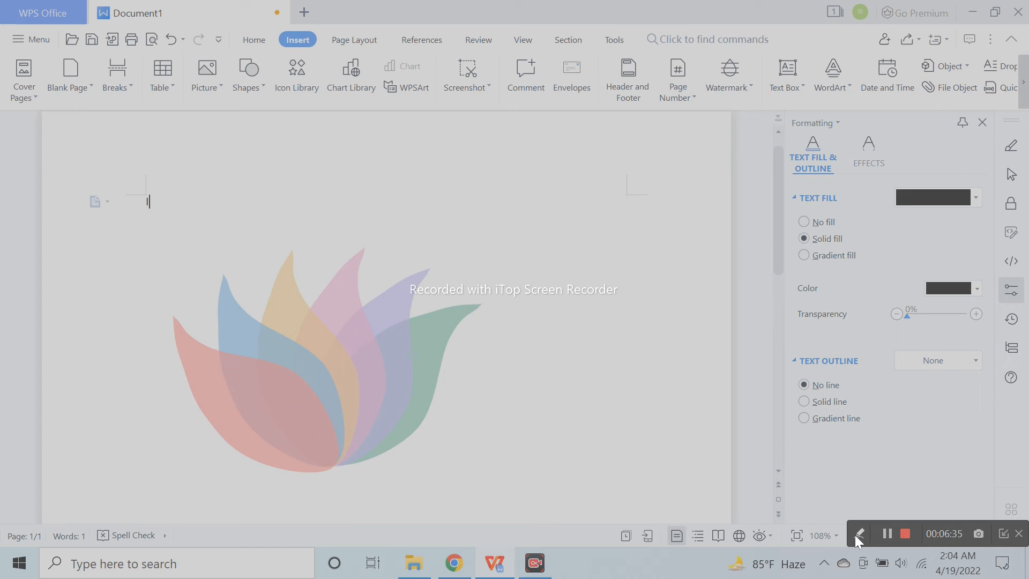
# - Tilt the petal group clockwise and move it into the bottom-left corner of the page, partly beyond the edges
pyautogui.scroll(-3, 359, 461)
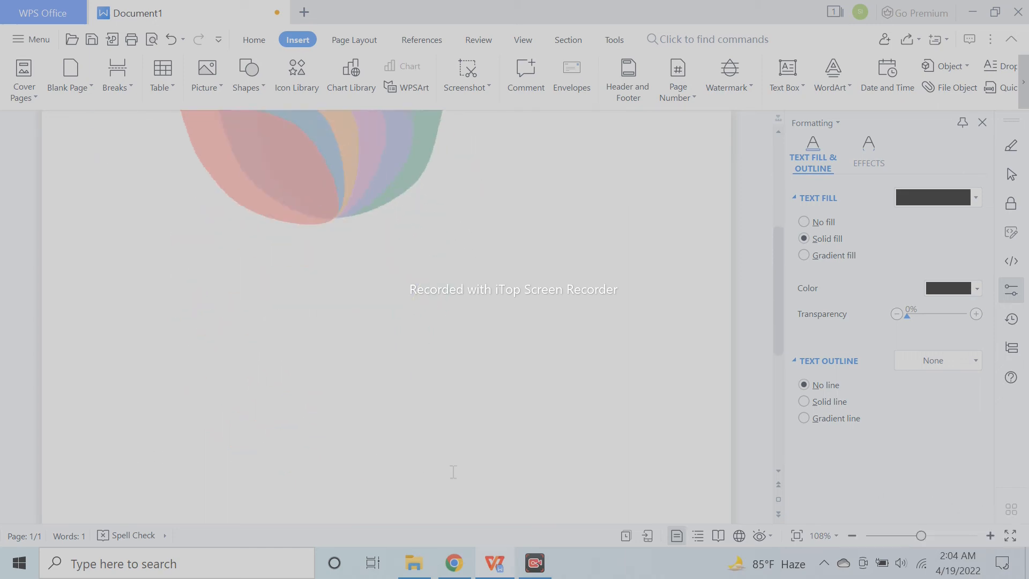
pyautogui.keyDown('ctrl'); pyautogui.scroll(-7, 445, 464); pyautogui.keyUp('ctrl')
pyautogui.click(383, 243)
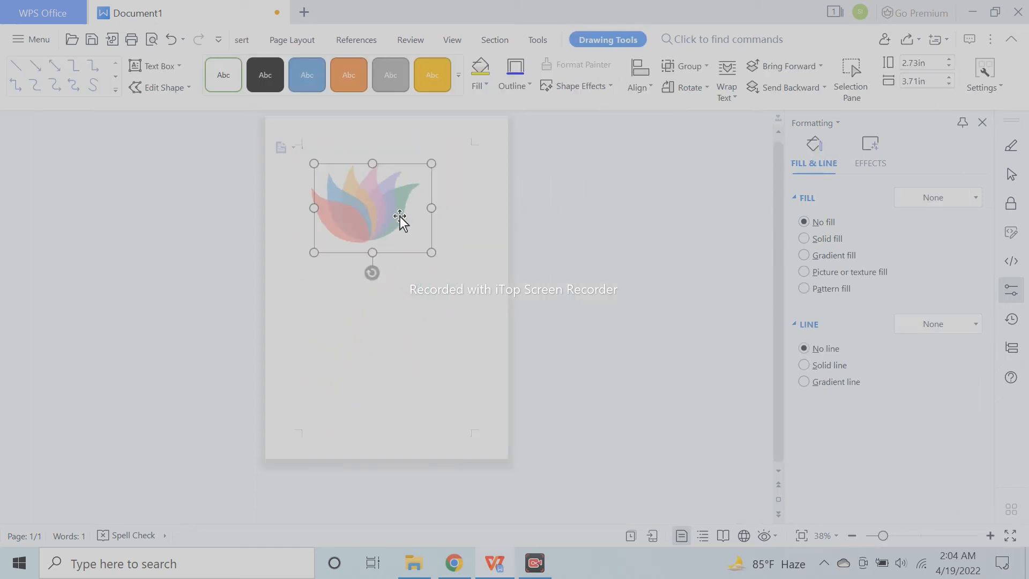
pyautogui.moveTo(374, 275); pyautogui.dragTo(314, 278)
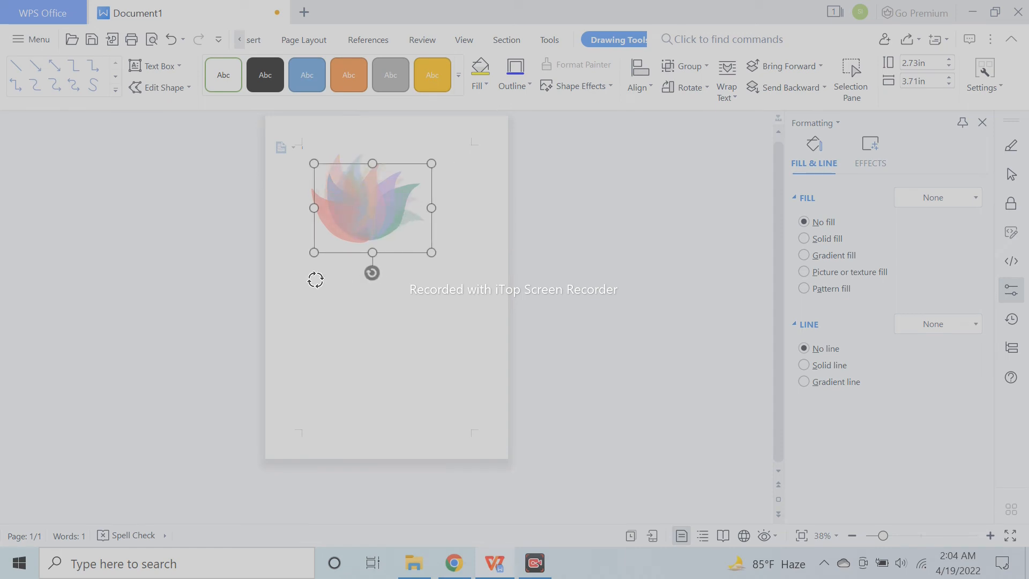
pyautogui.moveTo(373, 209); pyautogui.dragTo(298, 448)
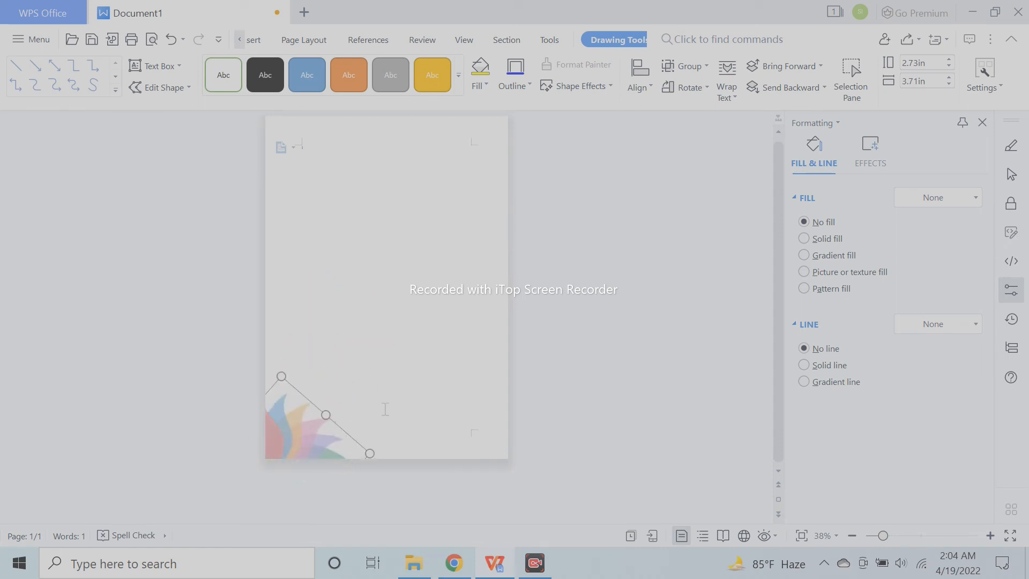
pyautogui.click(425, 409)
# - Place a copy of the petal group, turned by 180 degrees, in the top-right corner of the page
pyautogui.moveTo(314, 446)
pyautogui.mouseDown()
pyautogui.moveTo(371, 426)
pyautogui.moveTo(402, 391)
pyautogui.moveTo(384, 363)
pyautogui.mouseUp()
pyautogui.moveTo(349, 442); pyautogui.dragTo(487, 151)
pyautogui.click(654, 235)
# - Examine the petal decorations in the two opposite page corners, both close up and on the whole page
pyautogui.scroll(2, 445, 402)
pyautogui.scroll(3, 444, 402)
pyautogui.scroll(-6, 445, 401)
pyautogui.scroll(3, 451, 392)
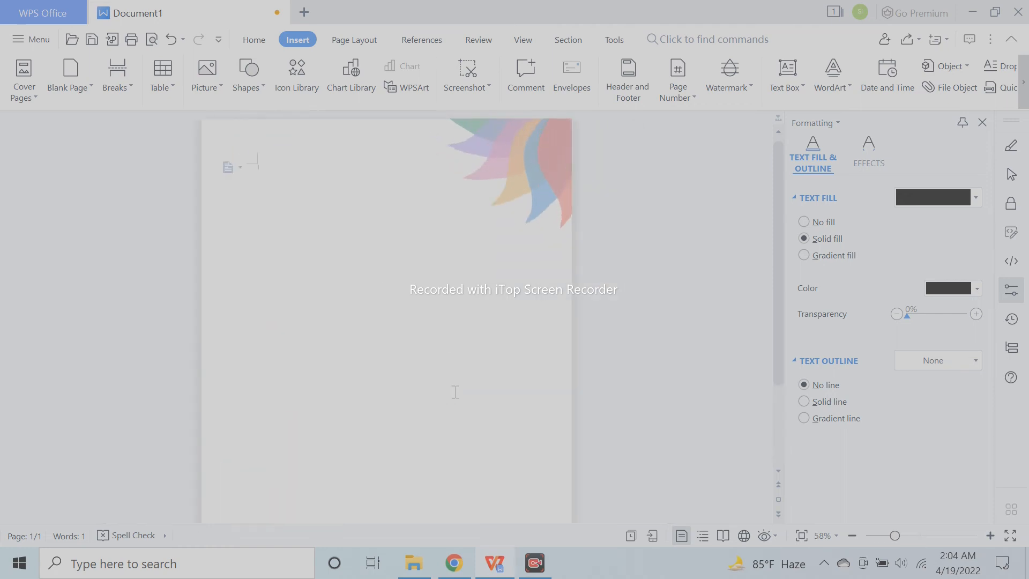
pyautogui.scroll(-3, 500, 368)
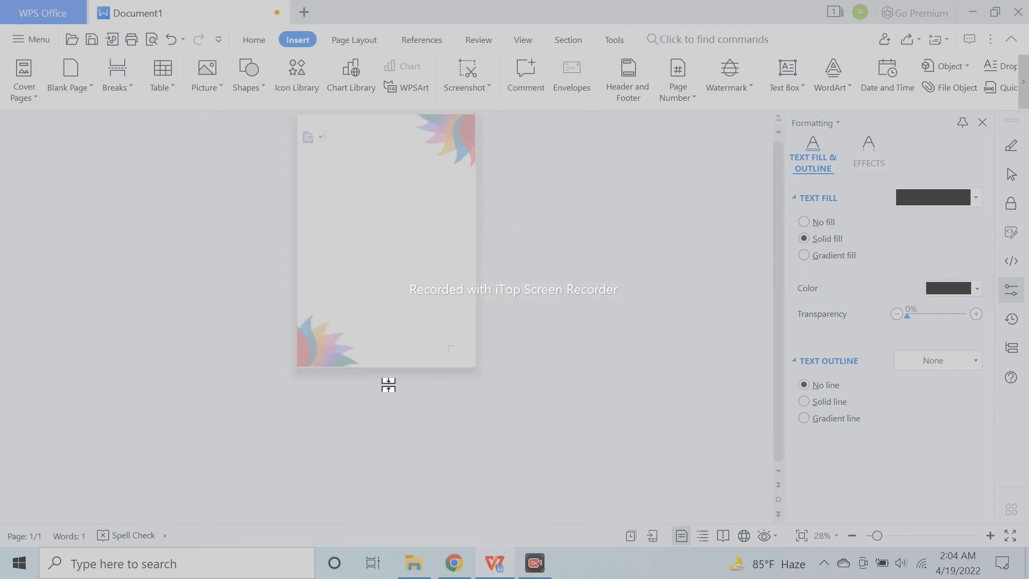
pyautogui.scroll(2, 433, 422)
pyautogui.scroll(-2, 442, 422)
pyautogui.scroll(1, 472, 417)
pyautogui.click(298, 439)
pyautogui.moveTo(298, 439); pyautogui.dragTo(360, 358)
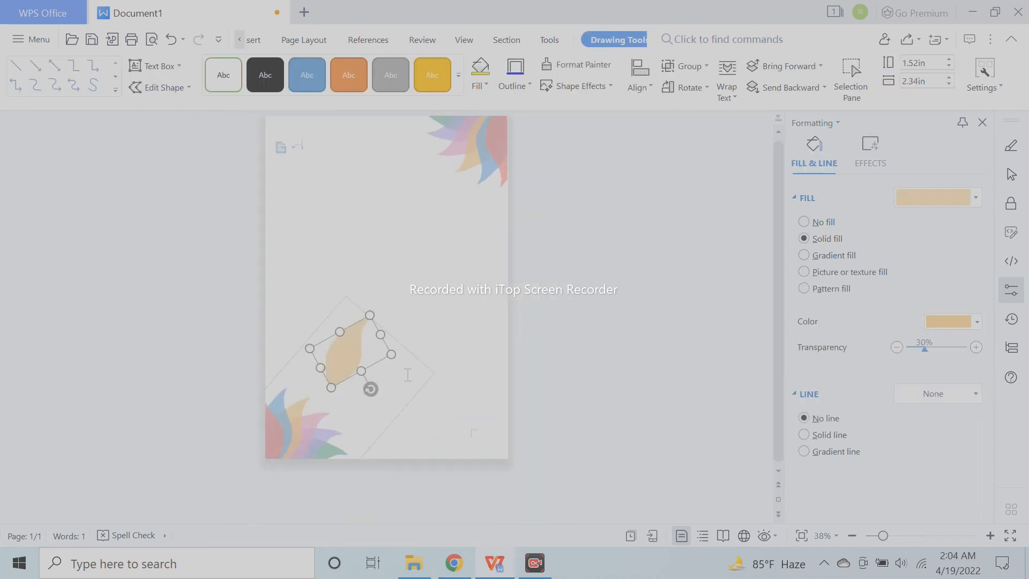
pyautogui.click(171, 39)
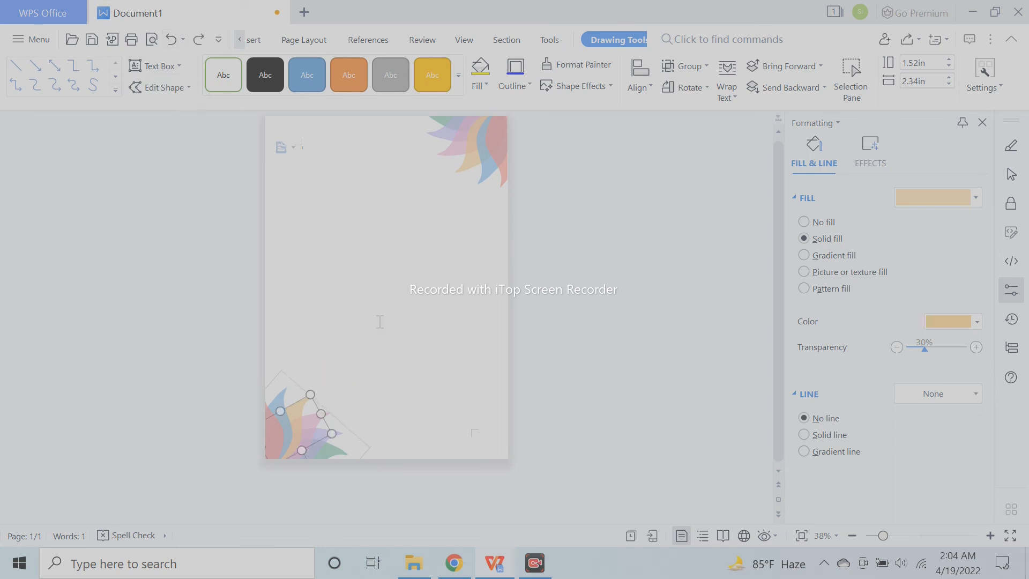
pyautogui.click(422, 400)
# - Copy the bottom-left petal group to the middle of the page
pyautogui.click(341, 449)
pyautogui.moveTo(353, 432); pyautogui.dragTo(437, 273)
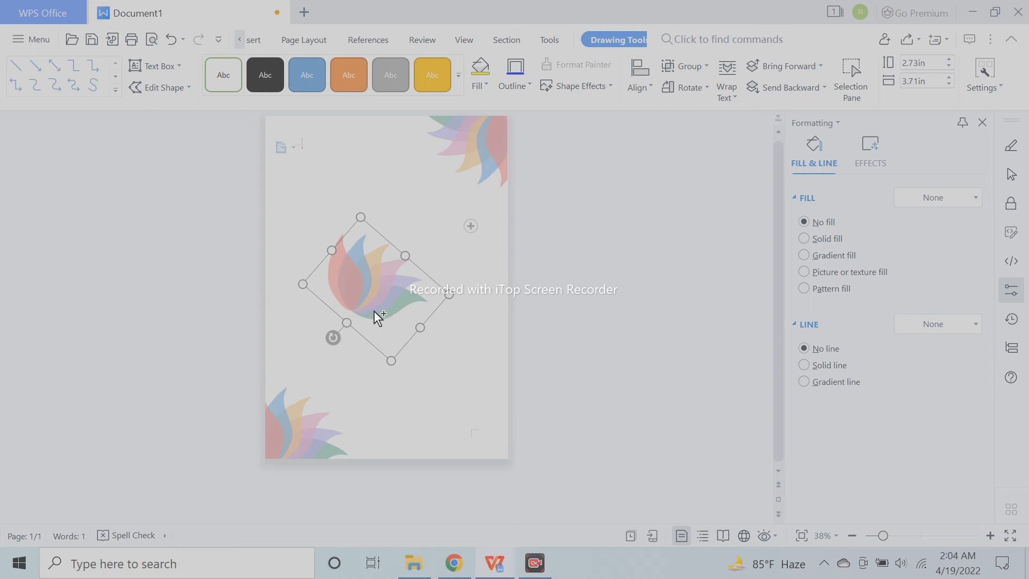
pyautogui.click(374, 310)
pyautogui.moveTo(374, 310); pyautogui.dragTo(395, 378)
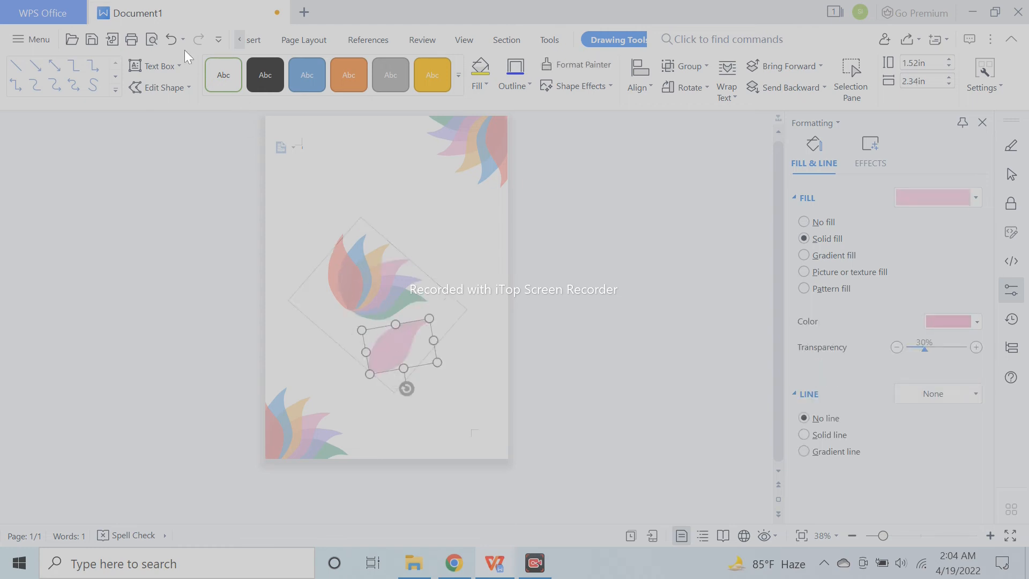
pyautogui.click(172, 38)
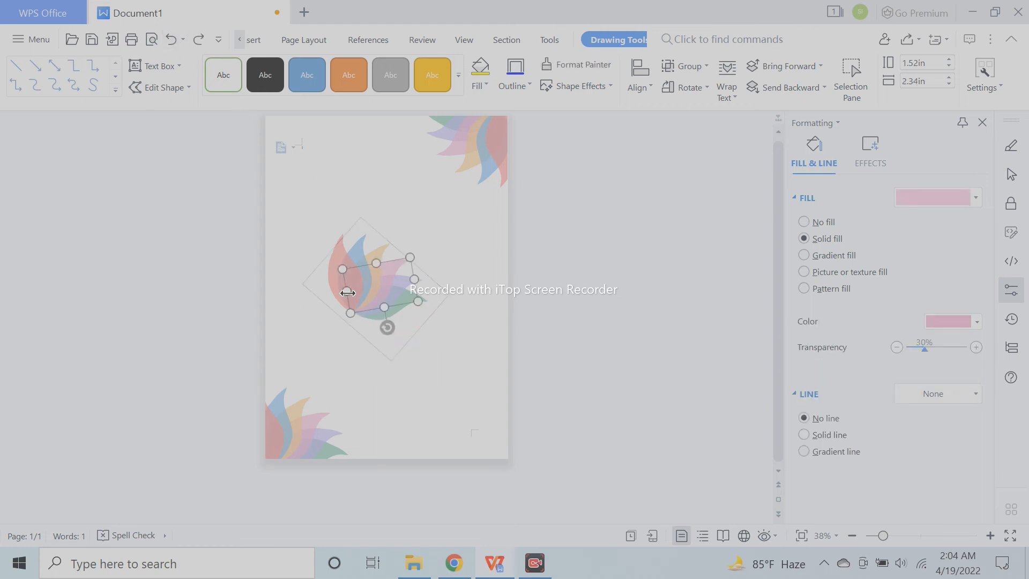
# - Duplicate the petal group in the middle of the page and place the copy below it, turned by 180 degrees
pyautogui.click(323, 305)
pyautogui.click(360, 285)
pyautogui.moveTo(333, 316); pyautogui.dragTo(422, 278)
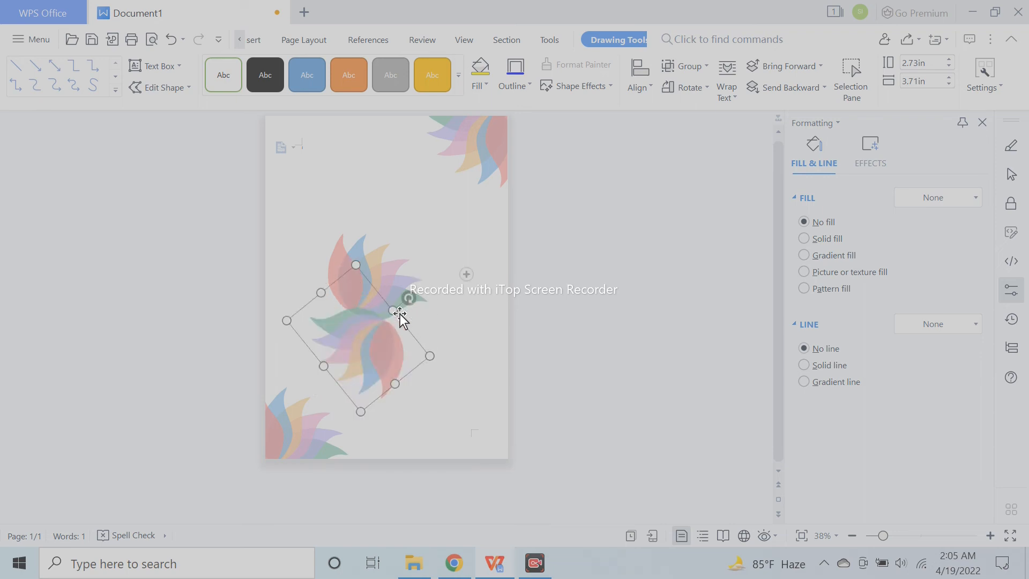
# - Move the upright petal group so that its base meets the base of the upside-down copy
pyautogui.moveTo(400, 314); pyautogui.dragTo(466, 339)
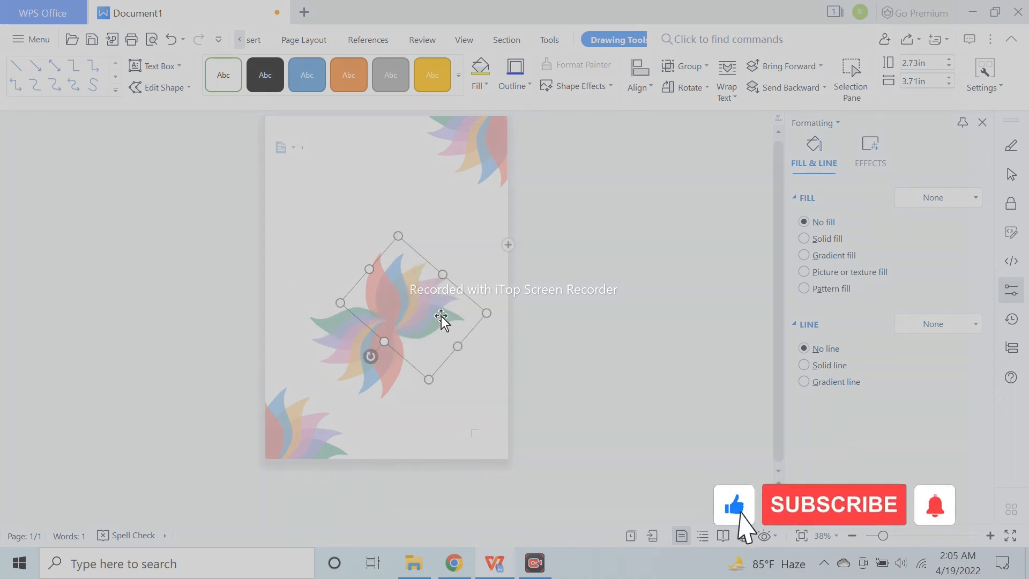
pyautogui.press('Right')
pyautogui.press('Right')
pyautogui.press('Right')
pyautogui.press('Right')
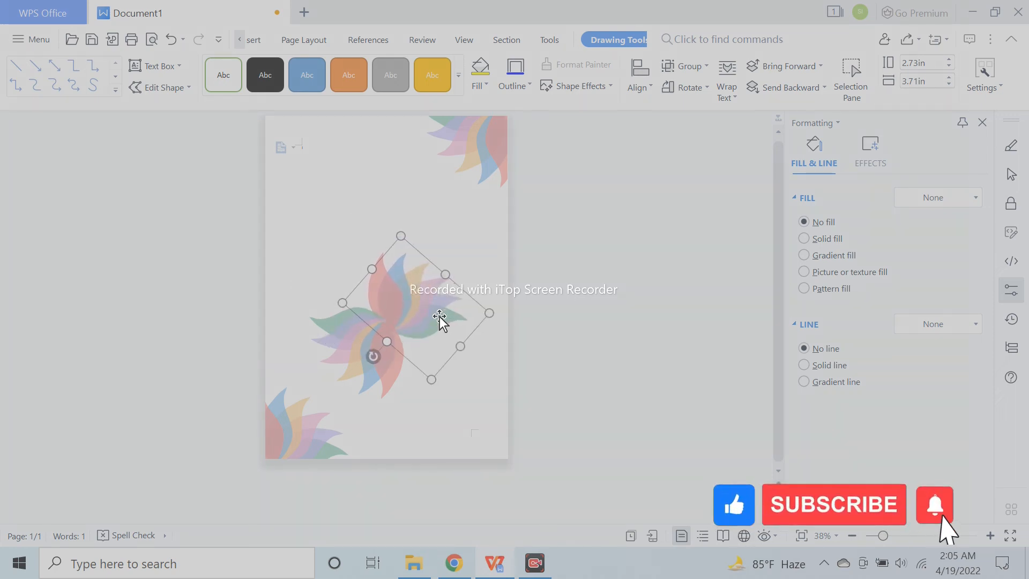
pyautogui.press('Right')
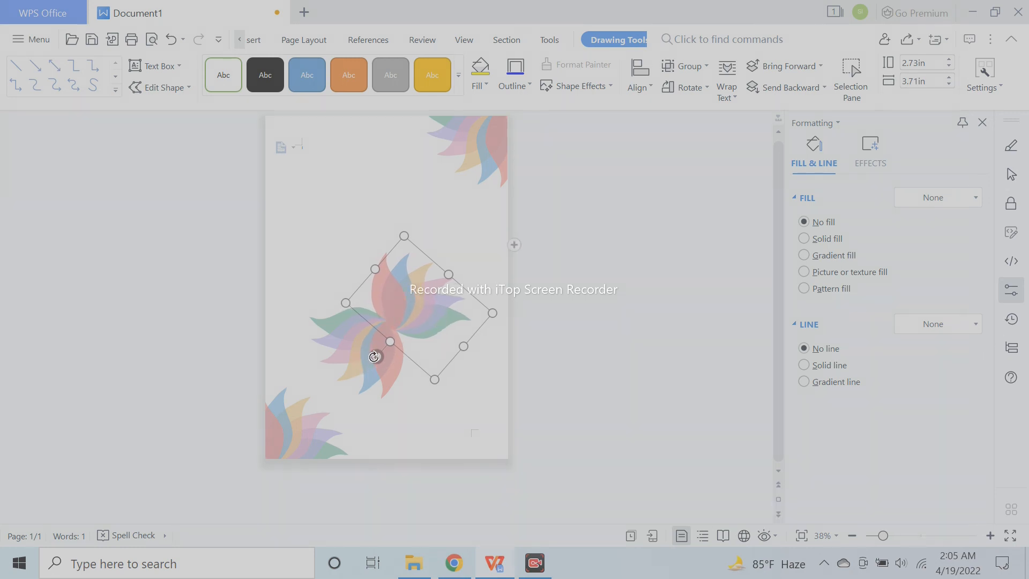
# - Fine-tune the upright petal group's rotation and position so the two halves join cleanly at the flower's centre
pyautogui.moveTo(375, 360); pyautogui.dragTo(374, 354)
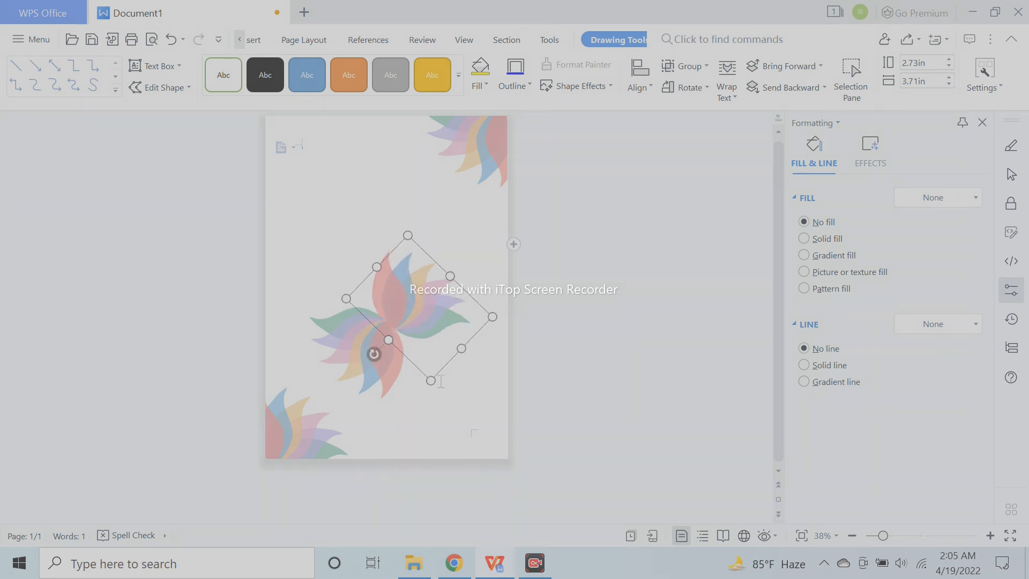
pyautogui.keyDown('ctrl'); pyautogui.scroll(5, 440, 382); pyautogui.keyUp('ctrl')
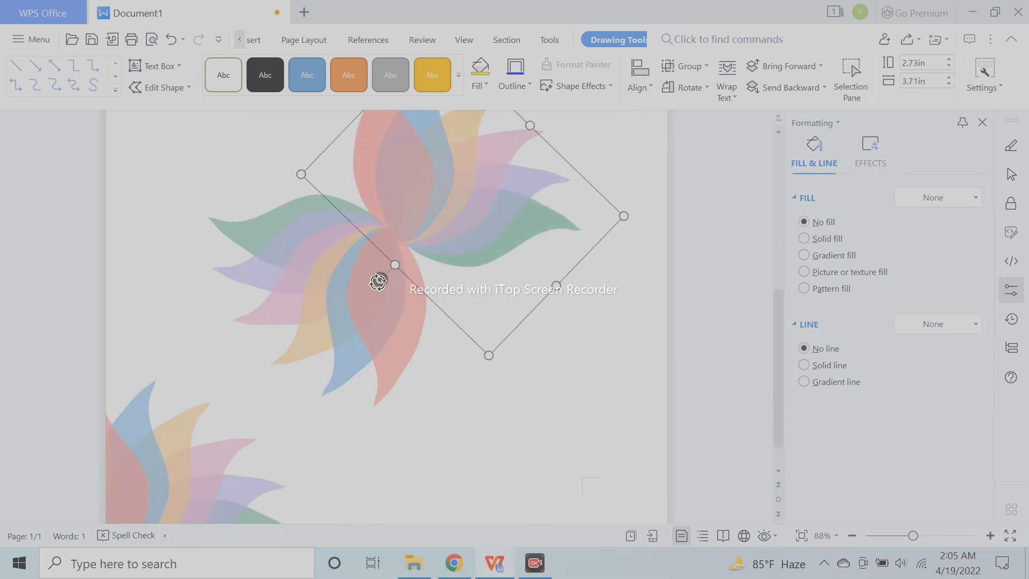
pyautogui.moveTo(382, 280); pyautogui.dragTo(374, 282)
pyautogui.press('Down')
pyautogui.press('Down')
pyautogui.press('Down')
pyautogui.press('Down')
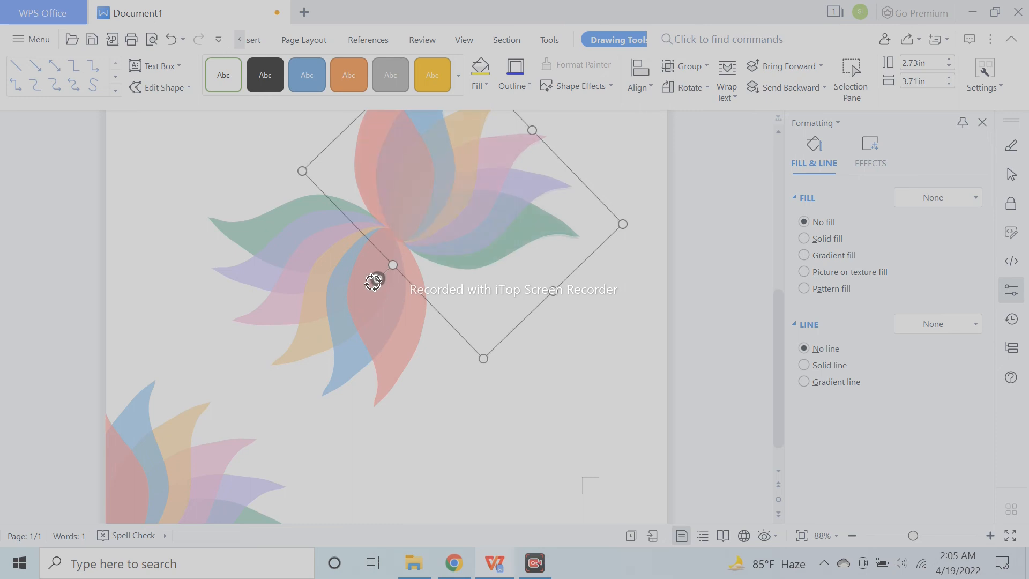
pyautogui.click(504, 408)
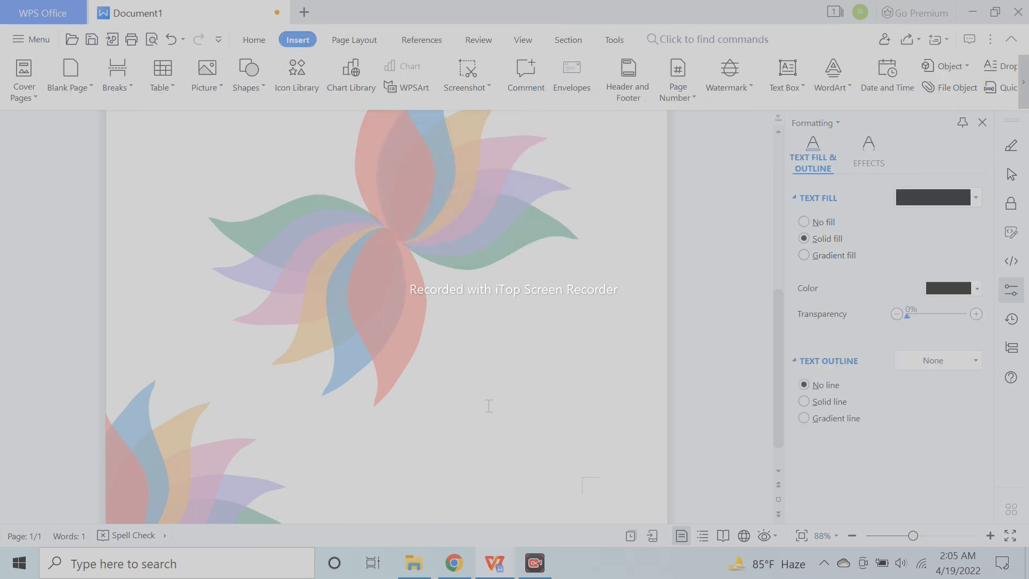
# - Group the two joined petal halves into one flower and move it up towards the centre of the page
pyautogui.scroll(-4, 488, 405)
pyautogui.click(352, 414)
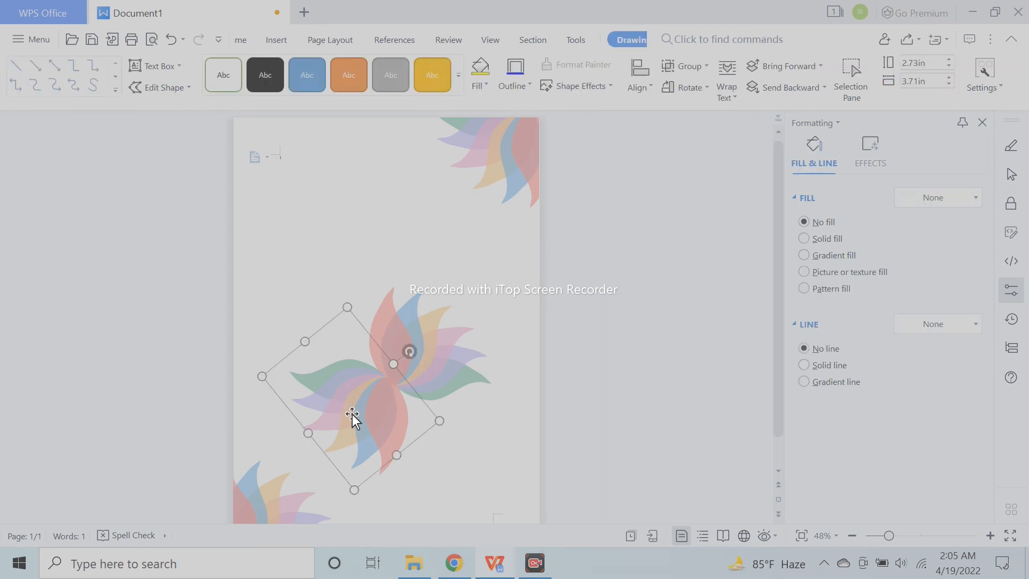
pyautogui.keyDown('ctrl'); pyautogui.click(438, 376); pyautogui.keyUp('ctrl')
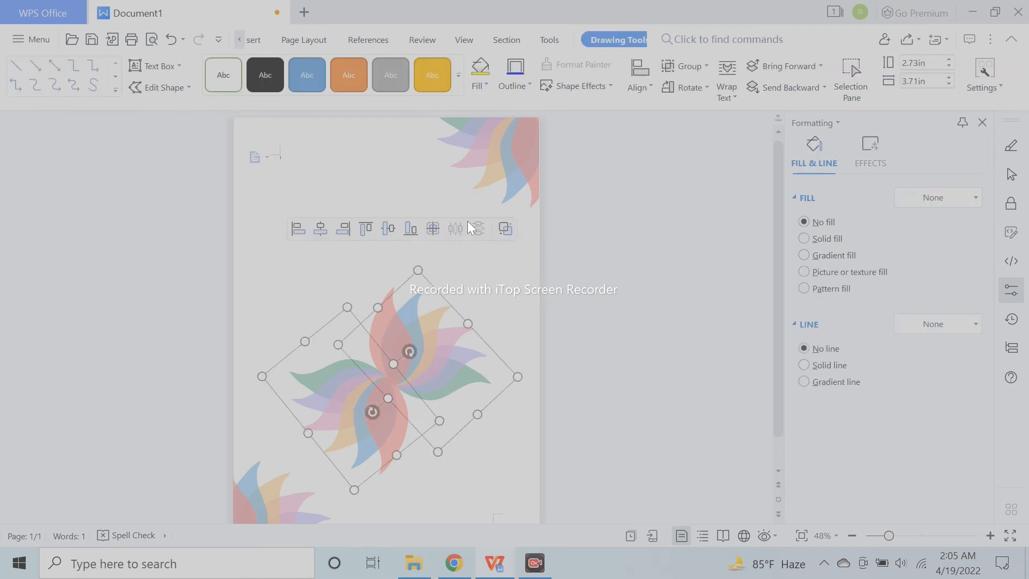
pyautogui.click(506, 228)
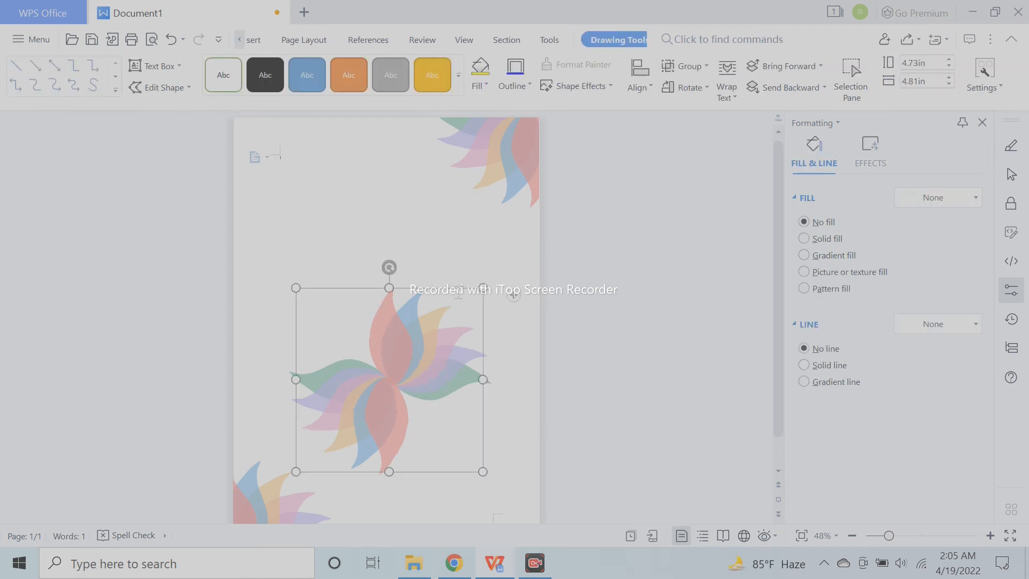
pyautogui.moveTo(462, 288); pyautogui.dragTo(455, 240)
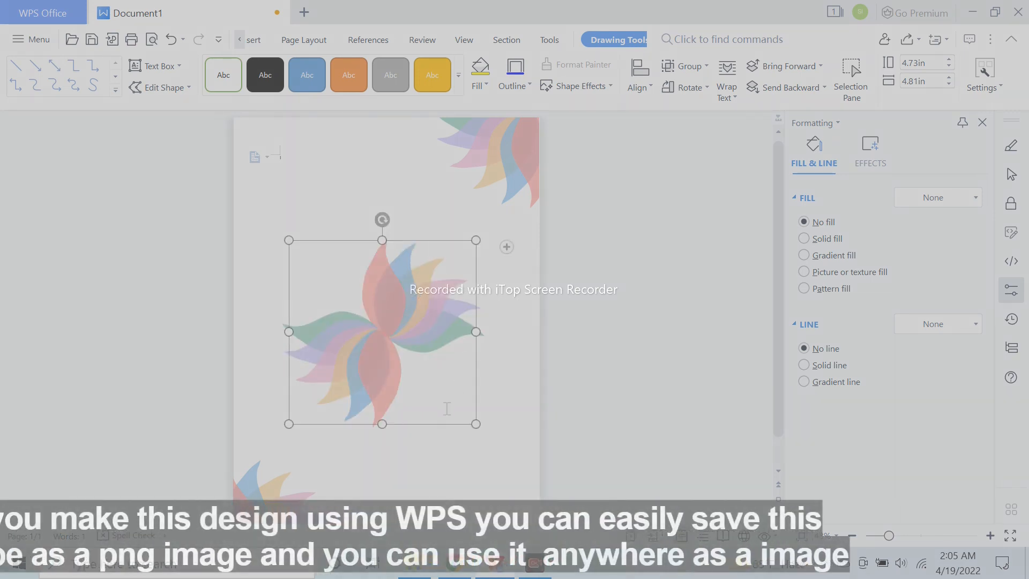
# - Try the grouped flower turned clockwise so that its red petals lie diagonally
pyautogui.keyDown('ctrl'); pyautogui.scroll(3, 469, 453); pyautogui.keyUp('ctrl')
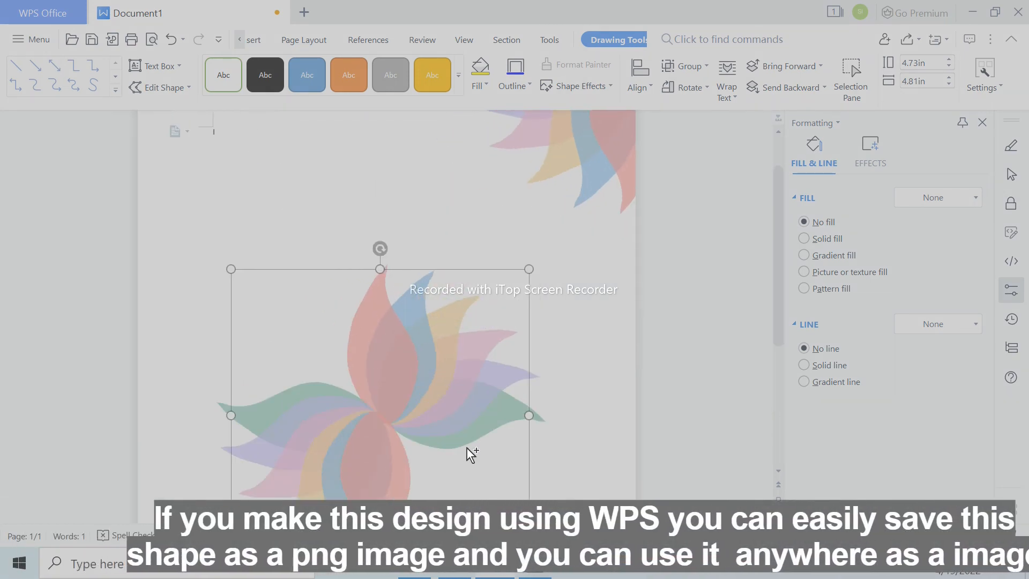
pyautogui.keyDown('ctrl'); pyautogui.scroll(1, 473, 442); pyautogui.keyUp('ctrl')
pyautogui.scroll(-5, 513, 370)
pyautogui.scroll(2, 520, 384)
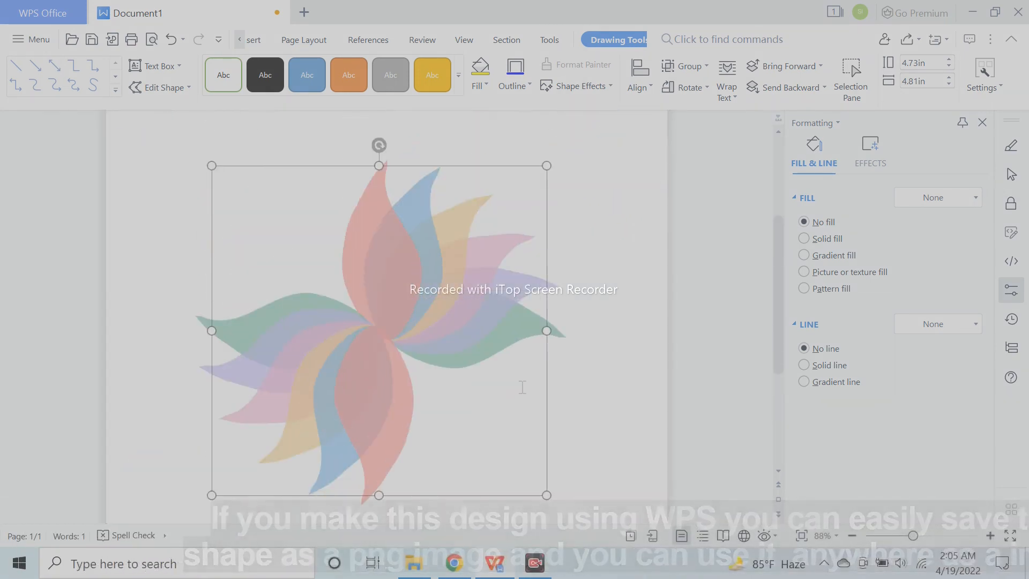
pyautogui.click(584, 322)
pyautogui.click(503, 320)
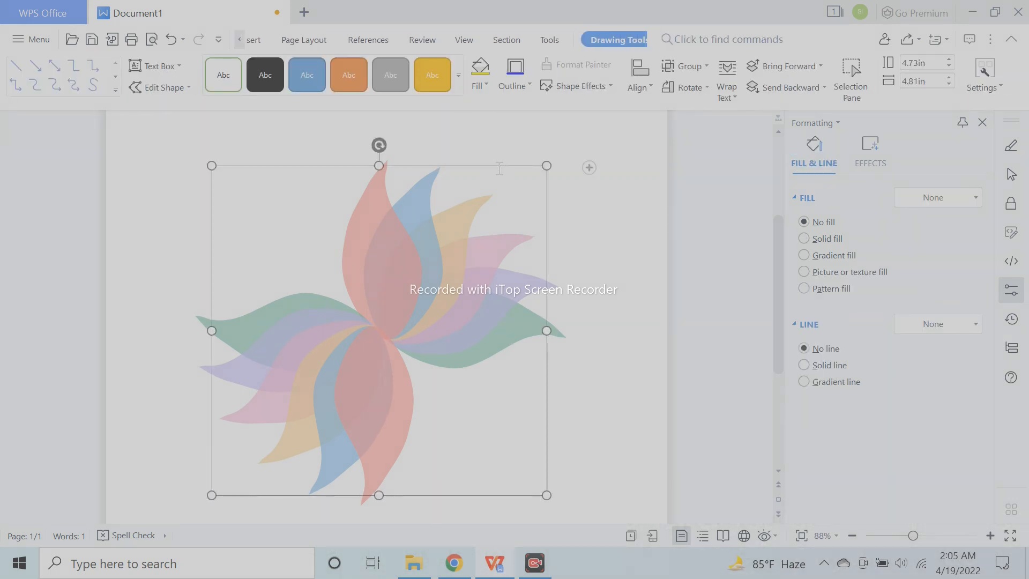
pyautogui.moveTo(379, 145); pyautogui.dragTo(483, 202)
pyautogui.click(600, 316)
pyautogui.scroll(-5, 597, 326)
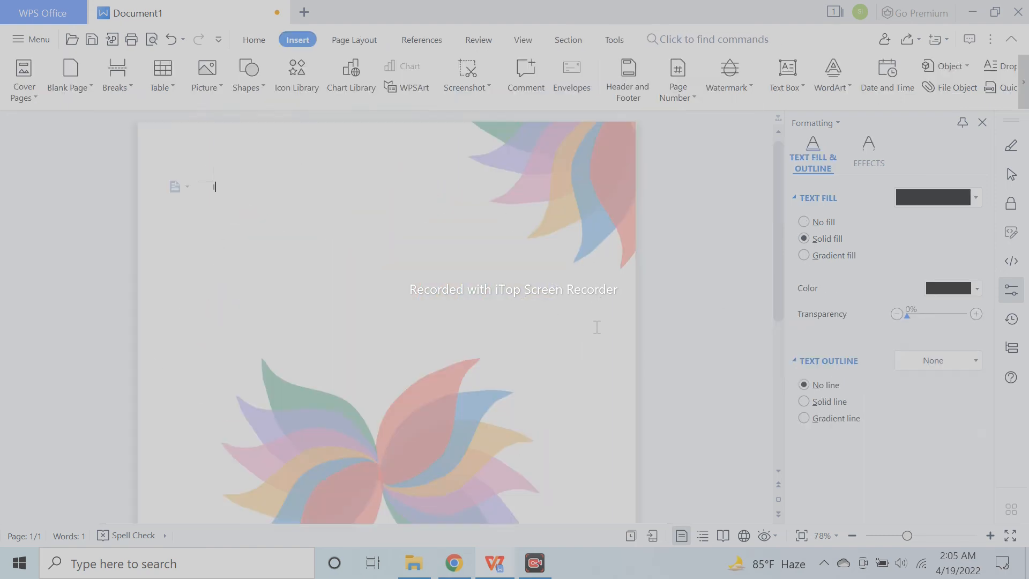
# - Turn the grouped flower counterclockwise so that it is nearly upright with a slight clockwise tilt
pyautogui.click(420, 262)
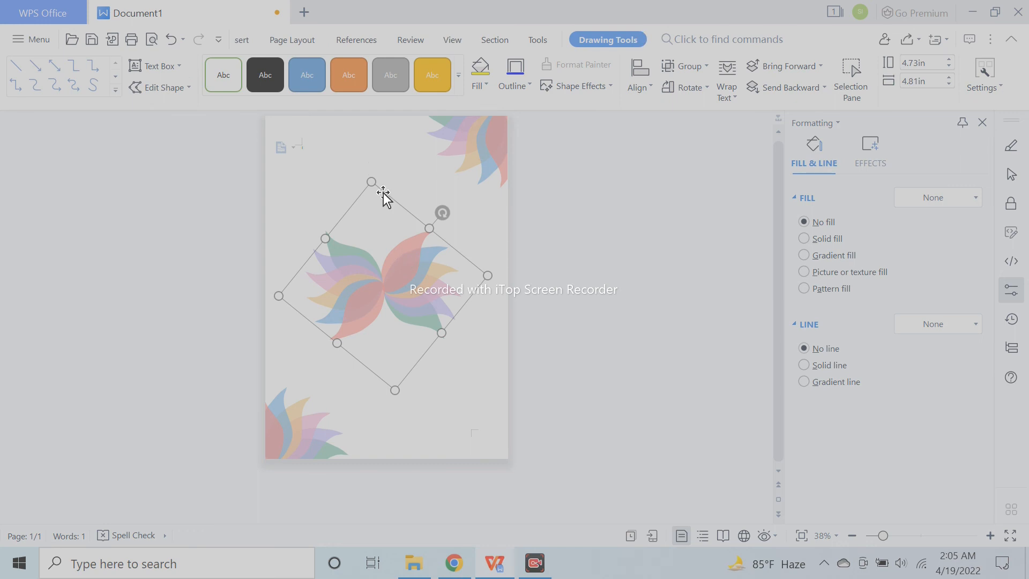
pyautogui.moveTo(446, 211); pyautogui.dragTo(397, 181)
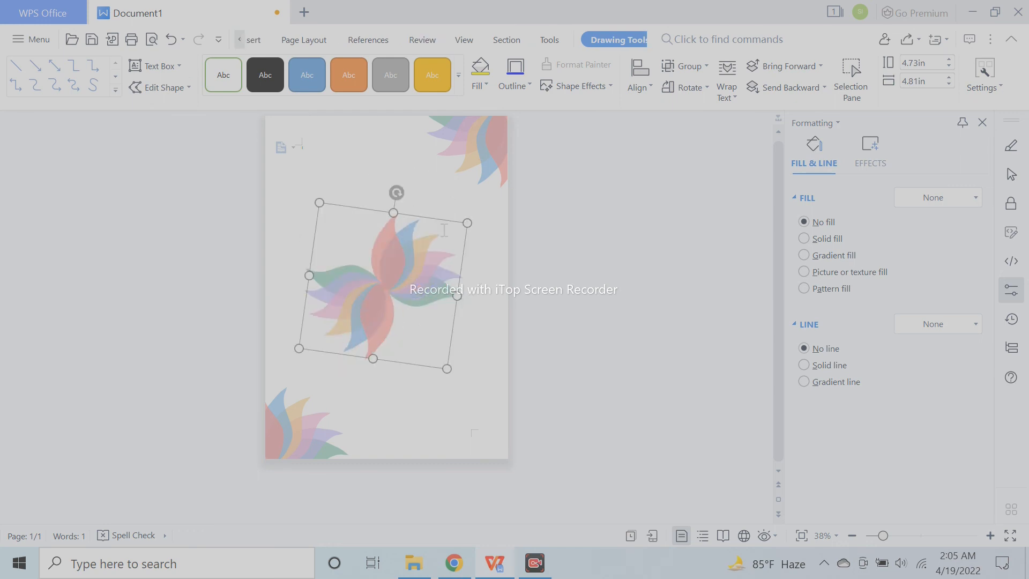
pyautogui.click(453, 396)
pyautogui.keyDown('ctrl'); pyautogui.scroll(3, 454, 398); pyautogui.keyUp('ctrl')
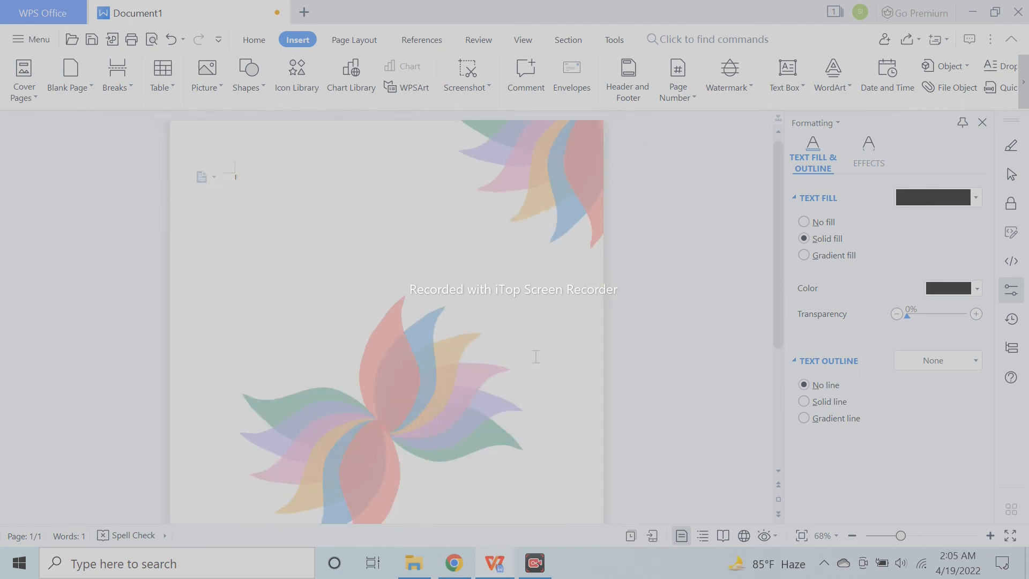
pyautogui.scroll(-3, 546, 365)
# - Save the grouped flower as a picture named Picture1 in Portable Network Graphics (*.png) format on the Desktop
pyautogui.click(404, 231)
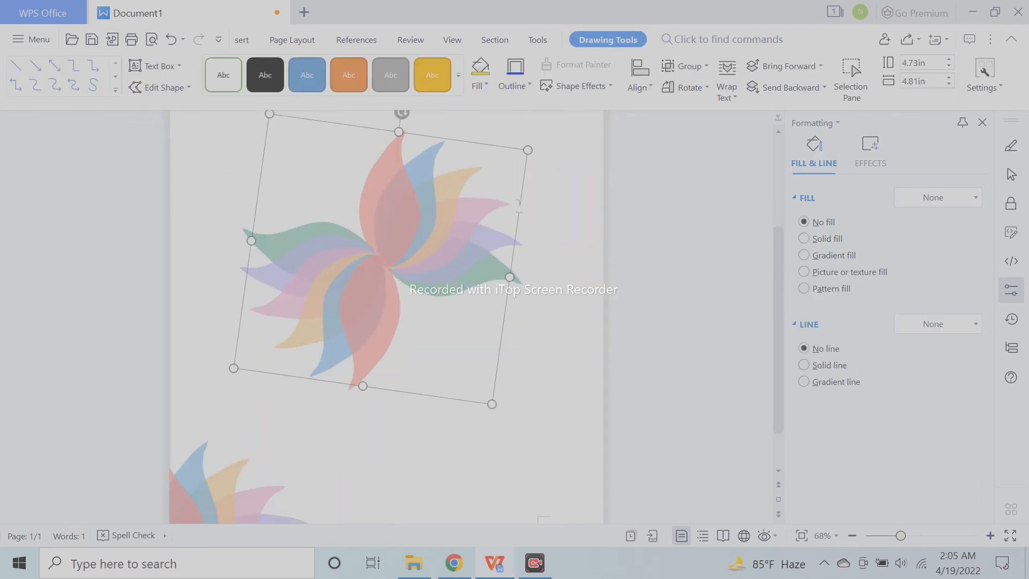
pyautogui.rightClick(507, 149)
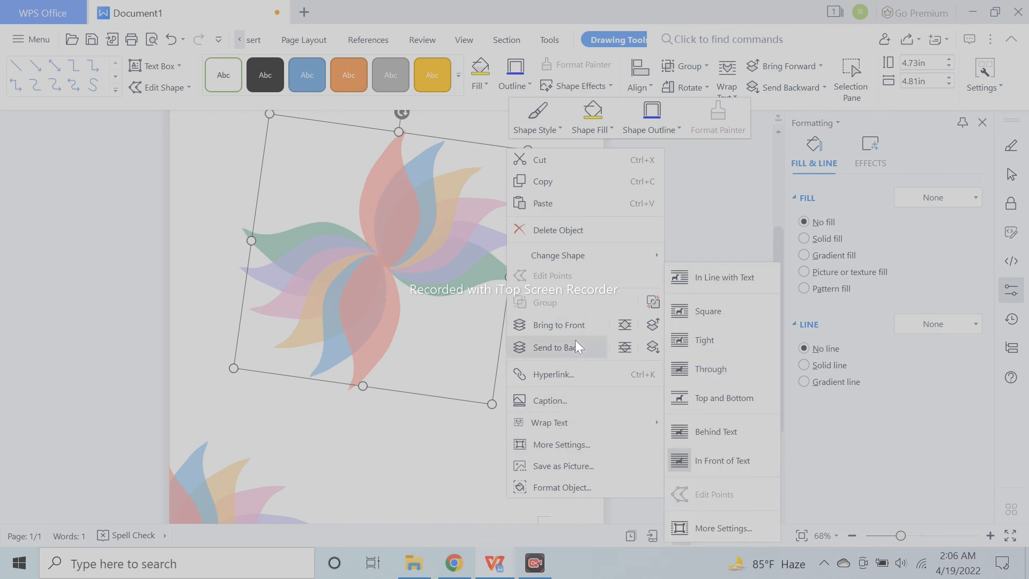
pyautogui.click(577, 465)
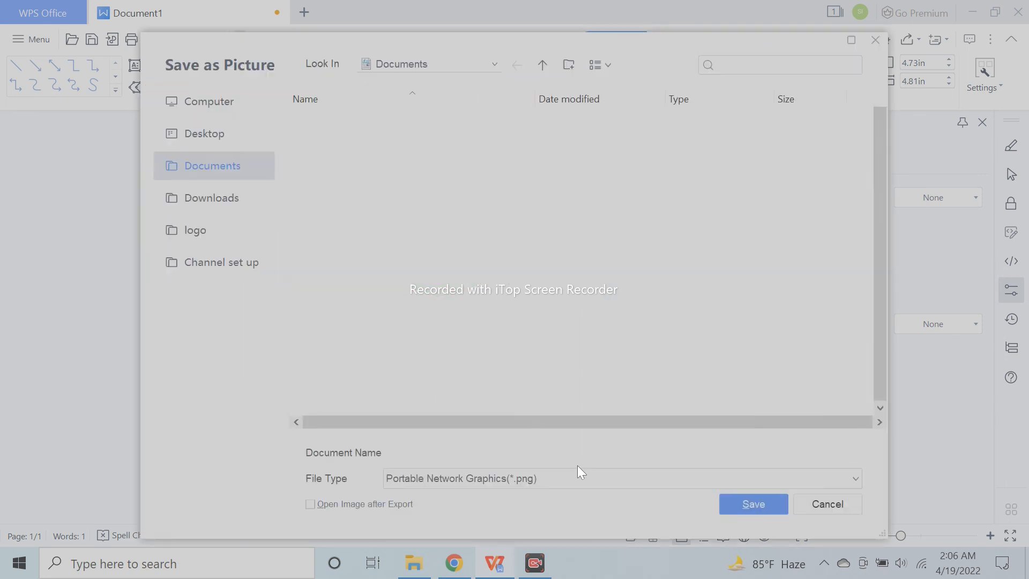
pyautogui.click(244, 132)
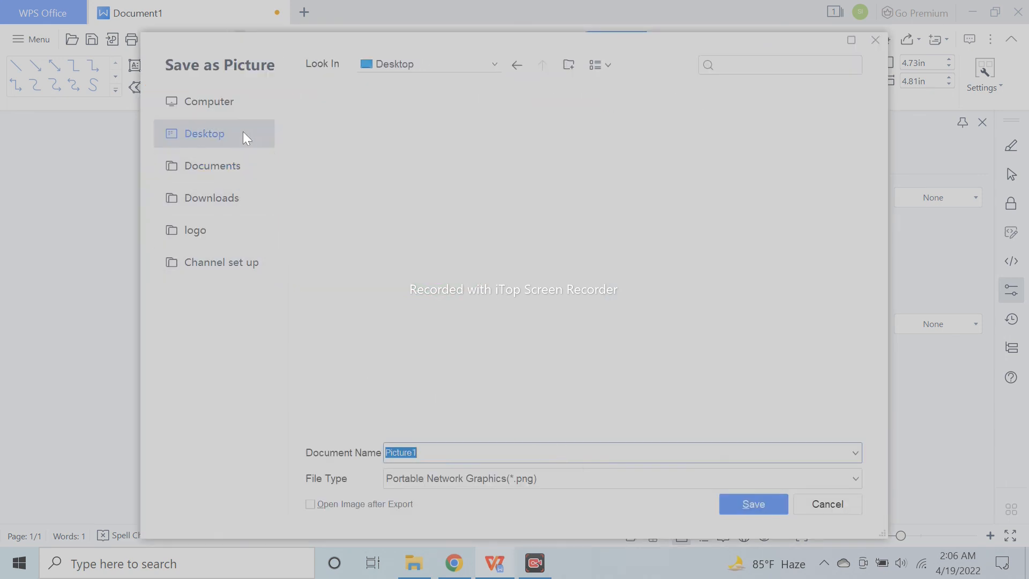
pyautogui.click(454, 481)
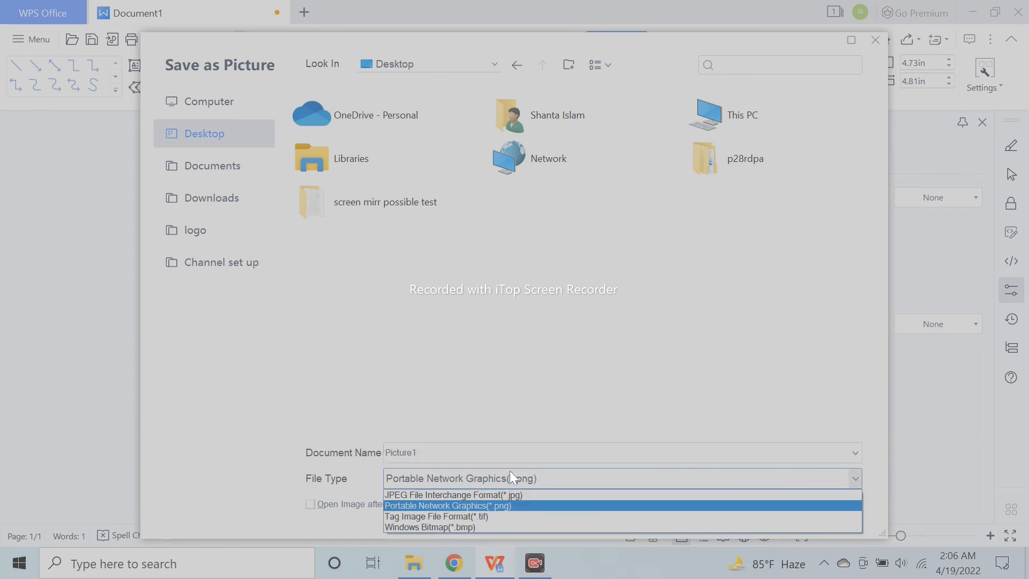
pyautogui.click(538, 483)
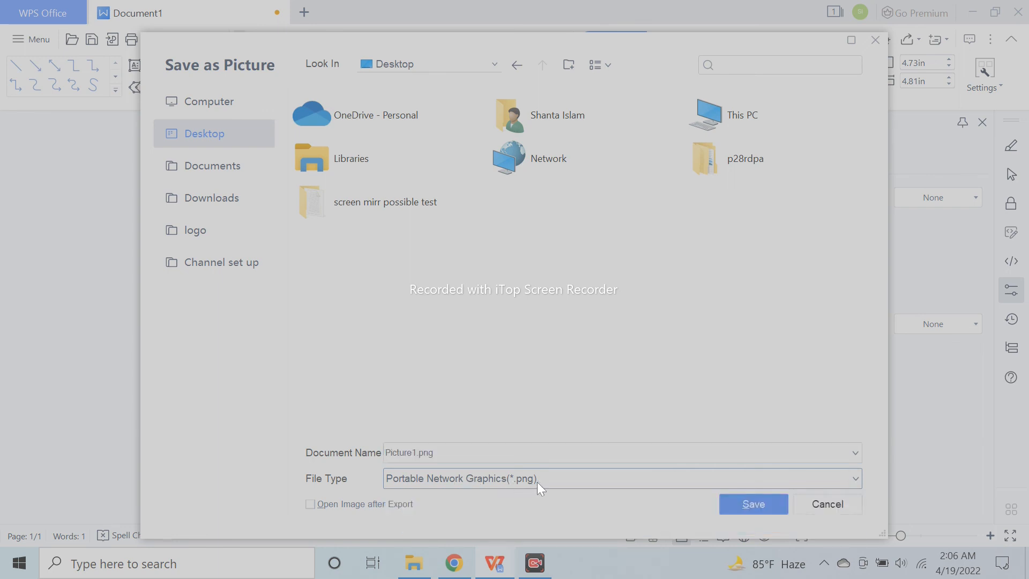
pyautogui.click(750, 511)
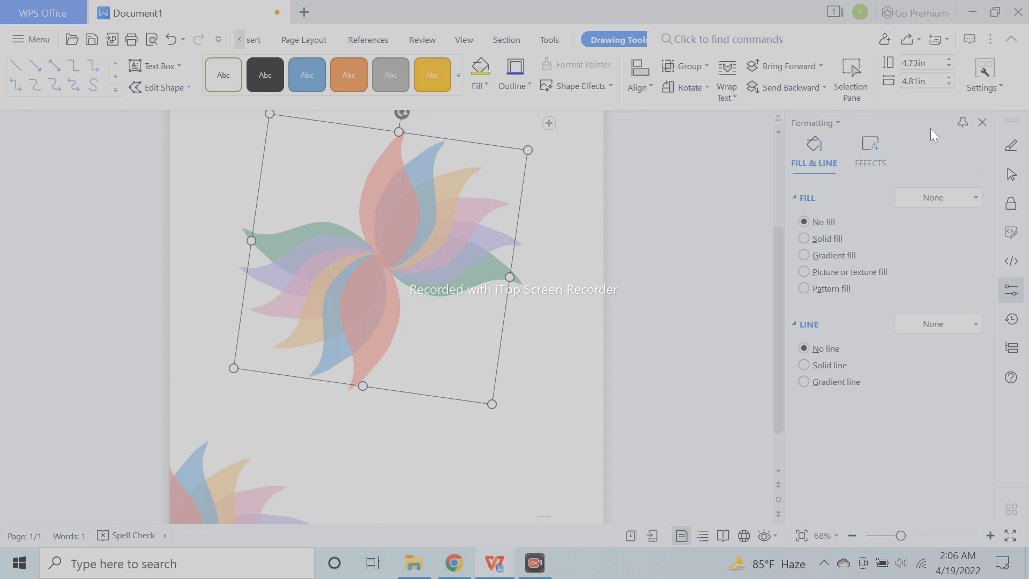
# - View the exported flower picture from the desktop in the image viewer, and close it again
pyautogui.click(972, 12)
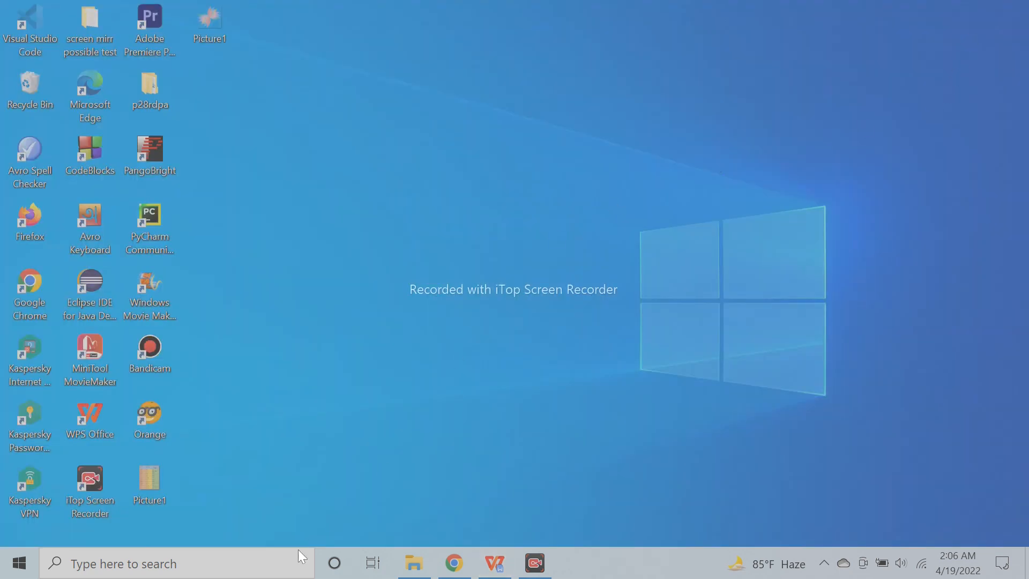
pyautogui.doubleClick(220, 32)
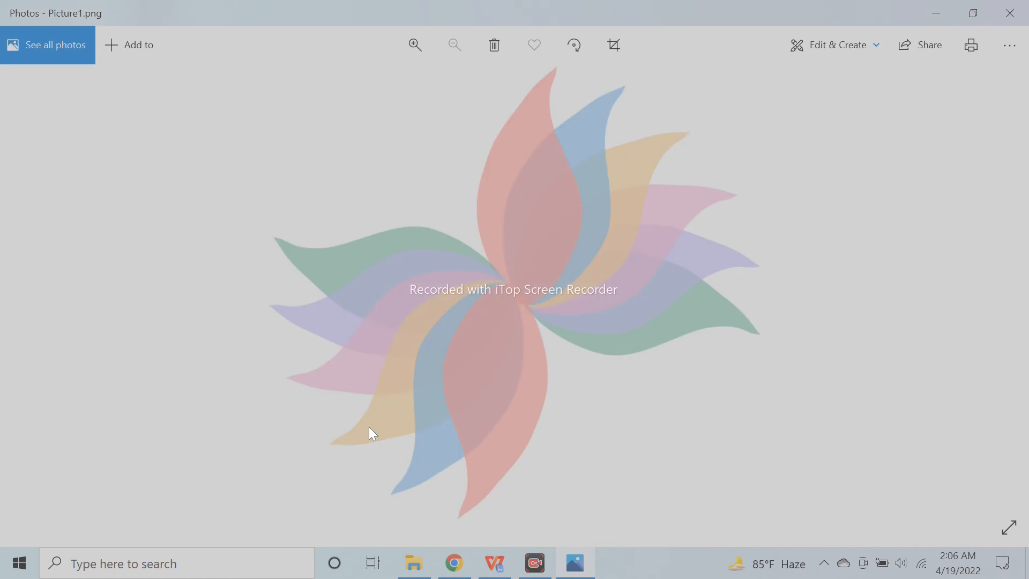
pyautogui.click(1009, 13)
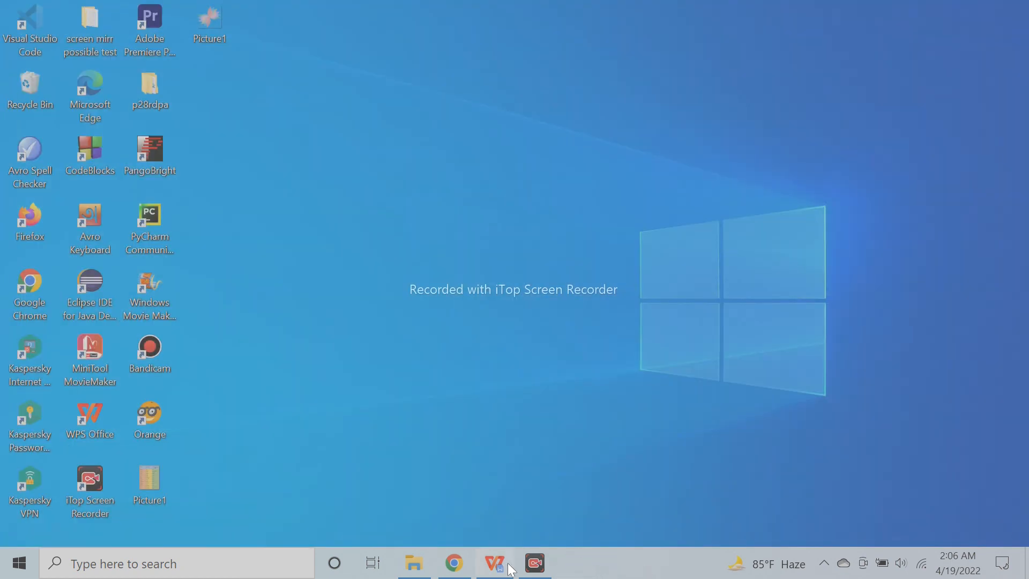
# - Switch back to WPS Office and create a new blank document
pyautogui.click(491, 563)
pyautogui.click(450, 457)
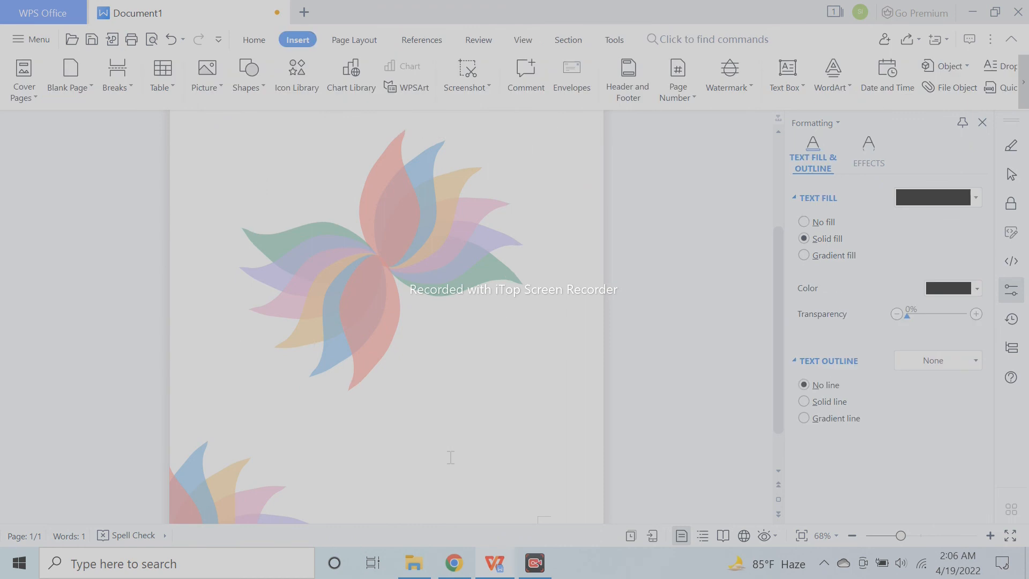
pyautogui.click(21, 34)
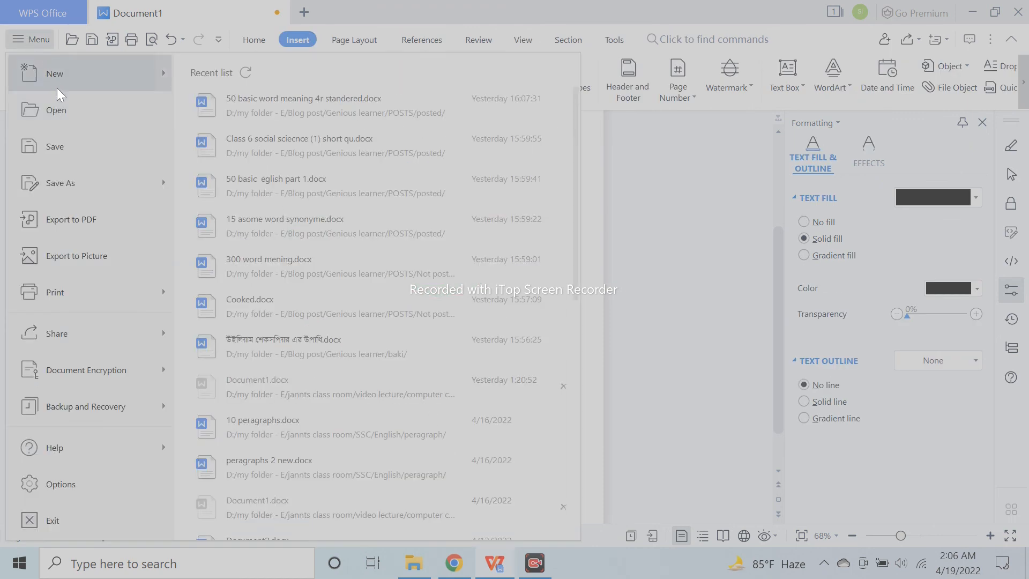
pyautogui.click(248, 86)
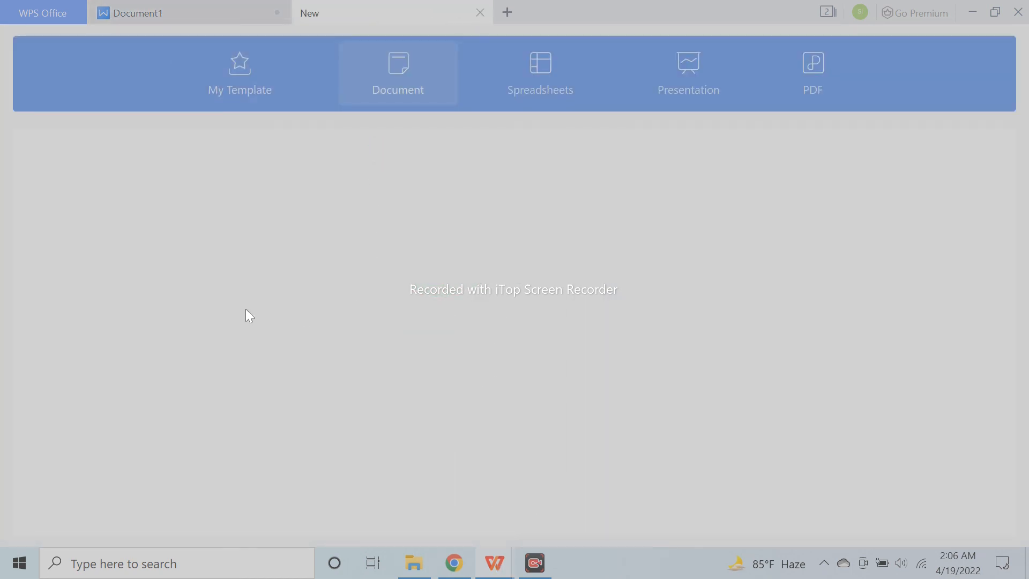
pyautogui.click(282, 232)
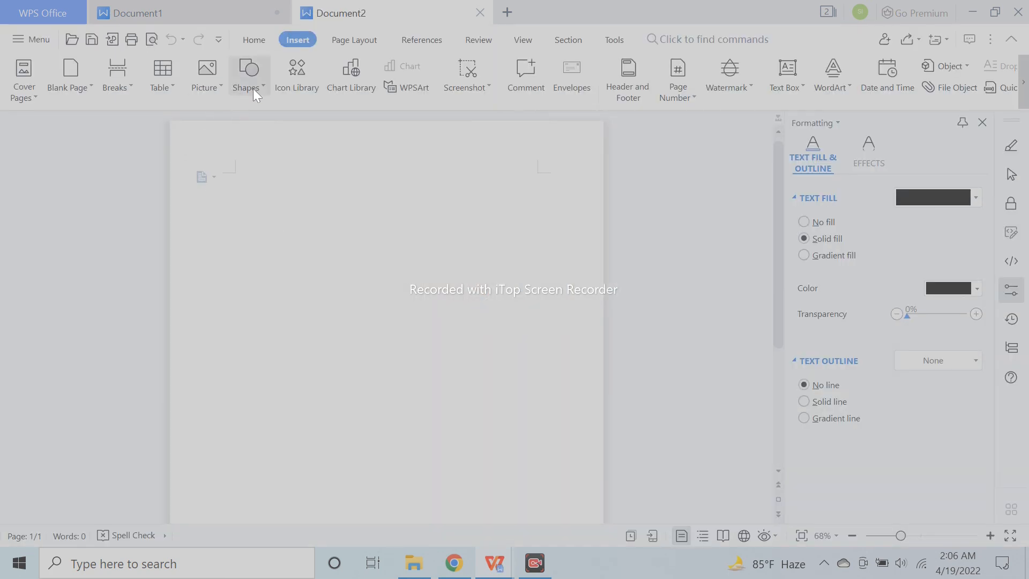
# - Insert the PNG file Picture1 from the Desktop and compress the selected picture at Print resolution
pyautogui.click(203, 86)
pyautogui.click(222, 70)
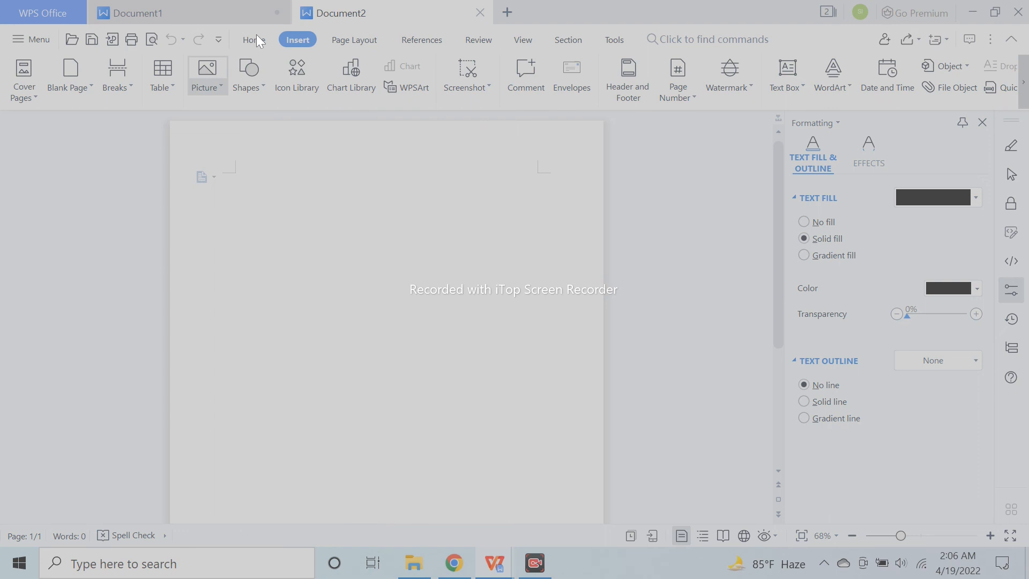
pyautogui.click(220, 163)
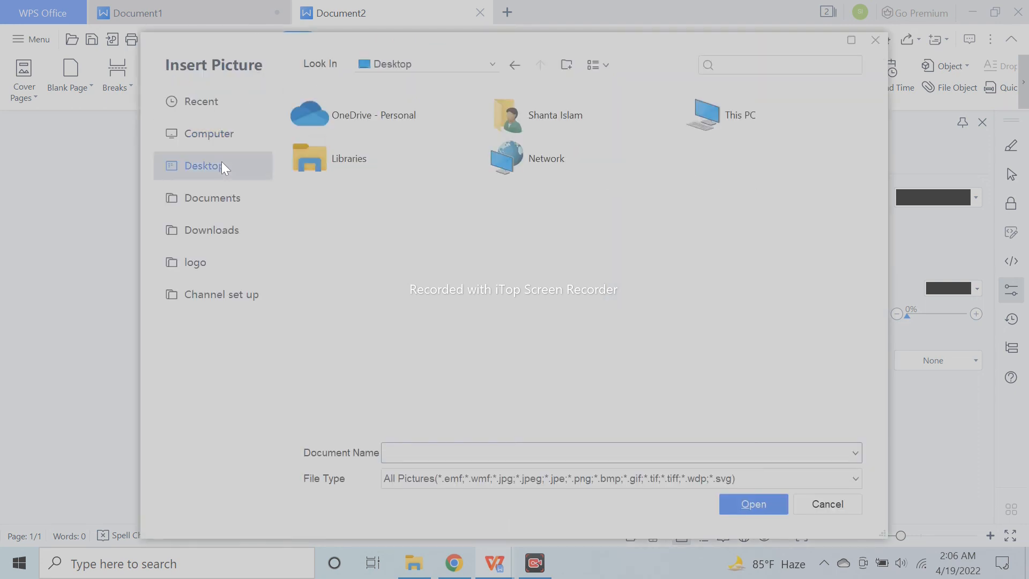
pyautogui.click(718, 202)
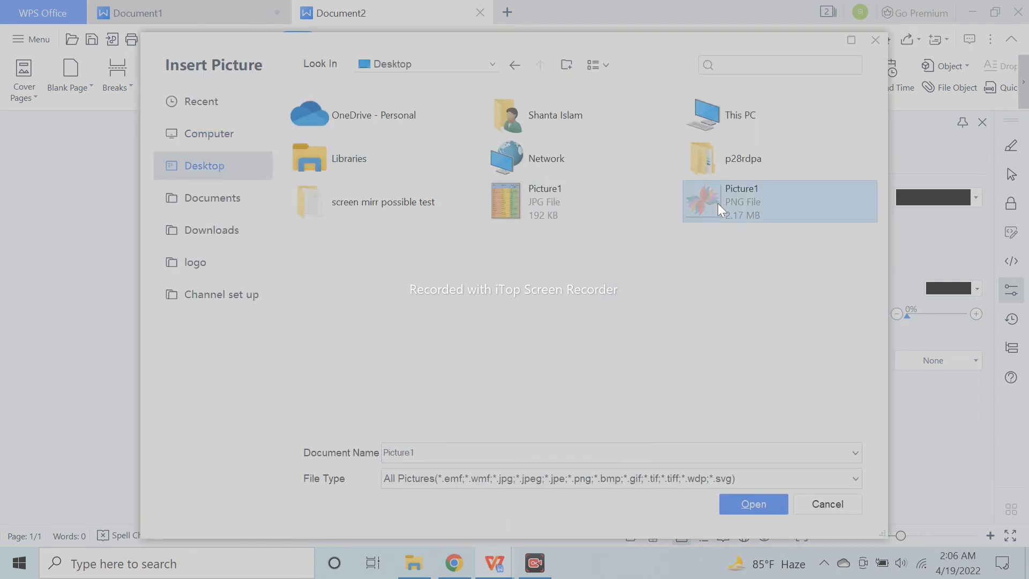
pyautogui.doubleClick(719, 203)
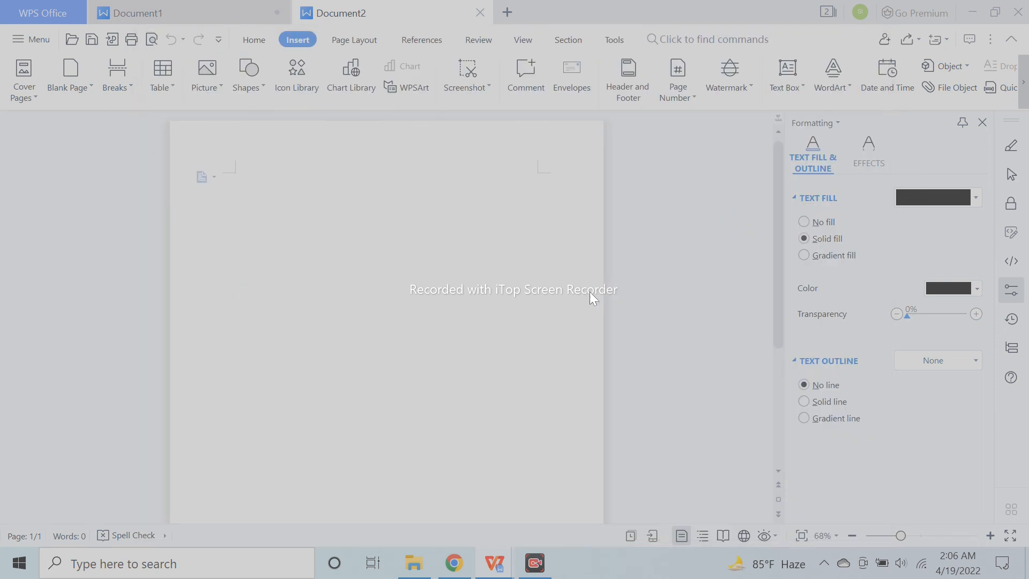
pyautogui.click(459, 332)
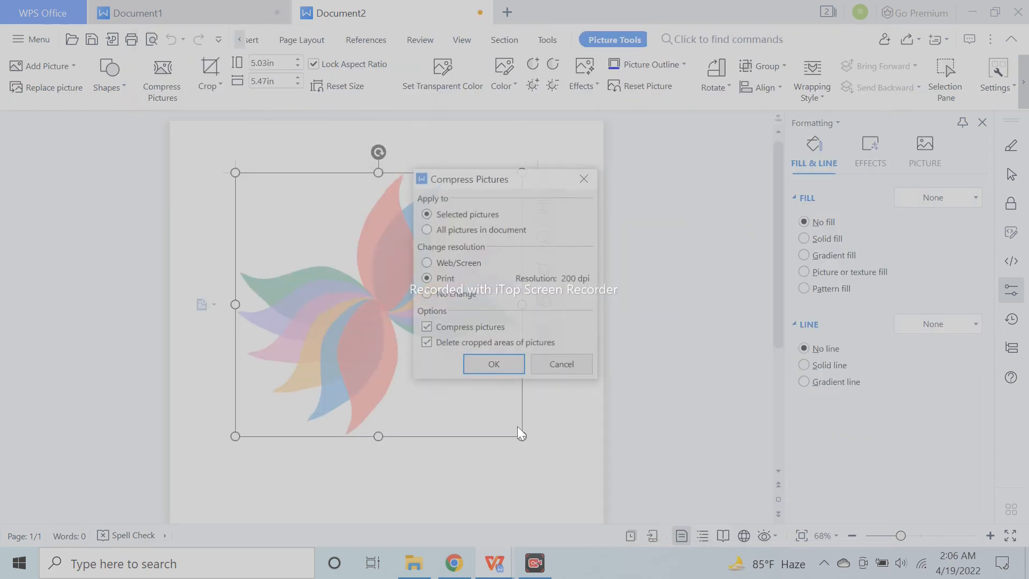
pyautogui.click(509, 359)
# - Scale the flower picture down to about 2.61 in high by 2.84 in wide and give it a Wrap Text layout
pyautogui.moveTo(520, 436); pyautogui.dragTo(384, 309)
pyautogui.scroll(-3, 421, 338)
pyautogui.scroll(-4, 420, 338)
pyautogui.click(430, 281)
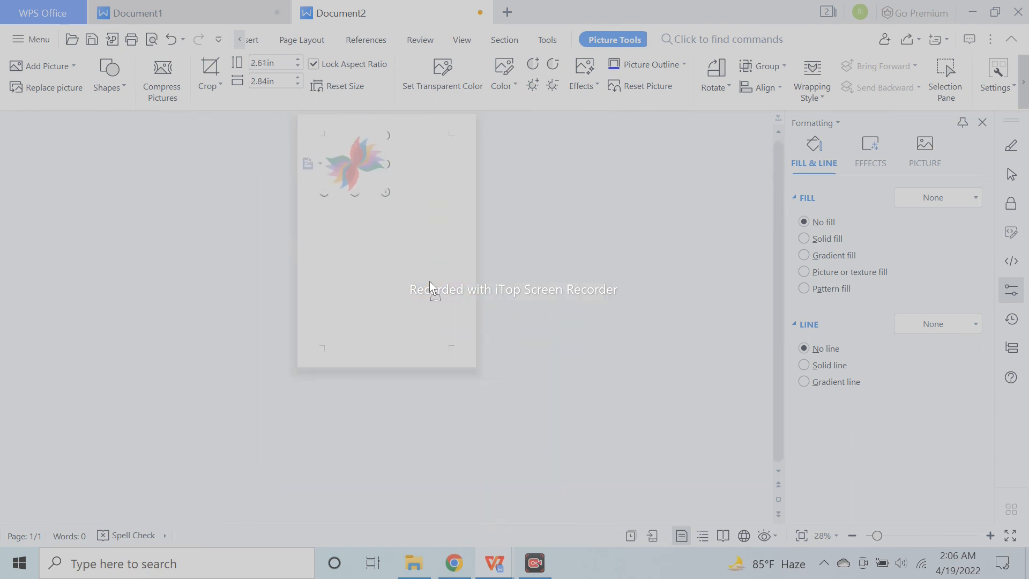
pyautogui.click(368, 179)
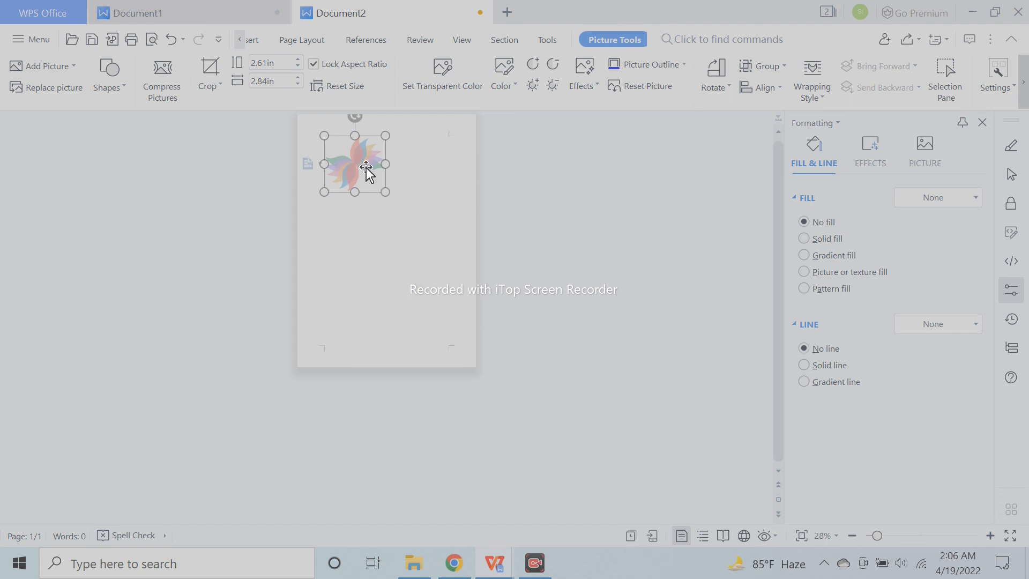
pyautogui.click(410, 171)
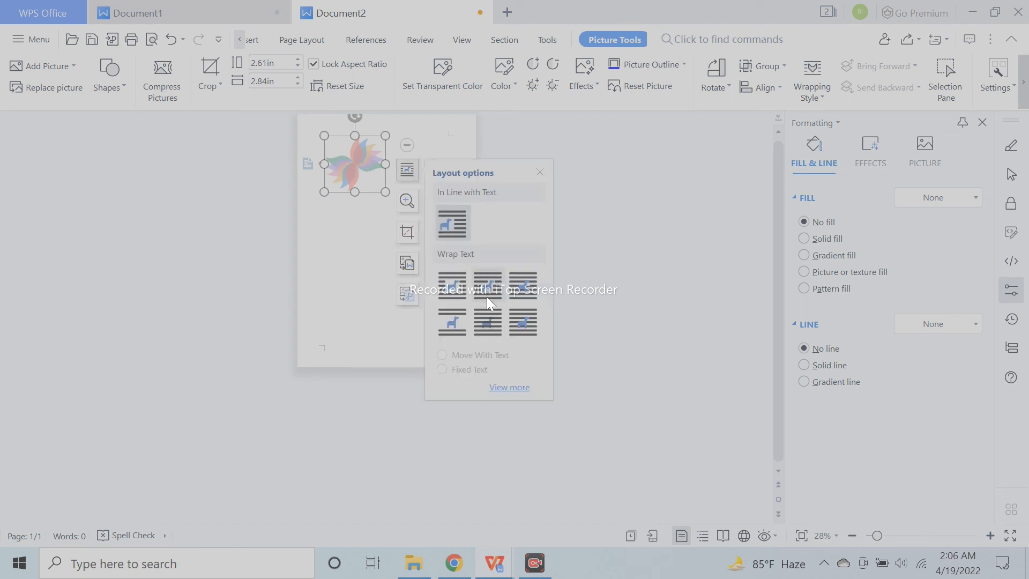
pyautogui.click(518, 289)
# - Move the flower picture into the page's upper-left corner and place a copy in the lower-right corner
pyautogui.moveTo(391, 222); pyautogui.dragTo(331, 141)
pyautogui.click(552, 348)
pyautogui.click(400, 179)
pyautogui.keyDown('ctrl'); pyautogui.scroll(2, 446, 315); pyautogui.keyUp('ctrl')
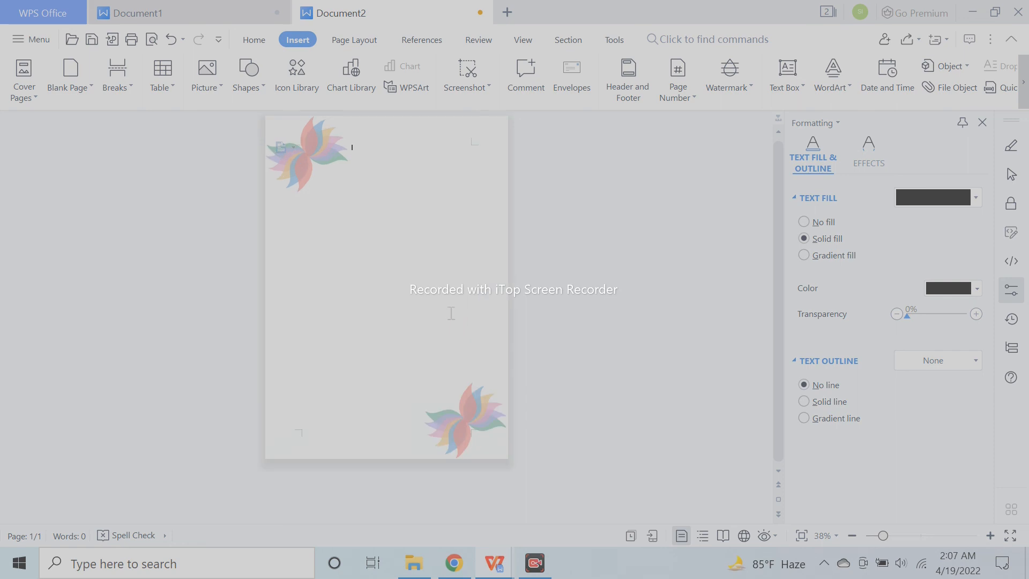
pyautogui.scroll(1, 528, 452)
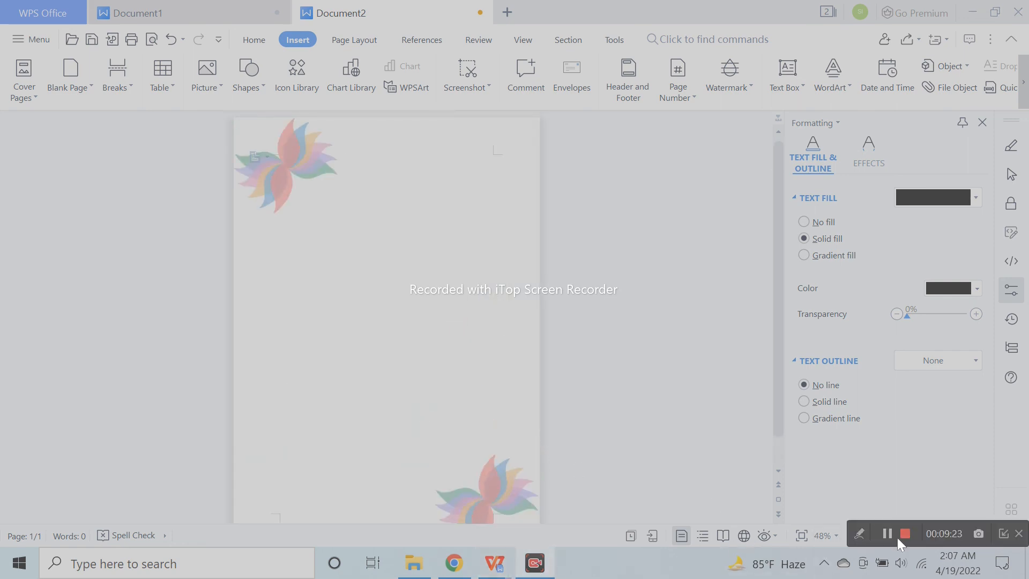
pyautogui.click(902, 536)
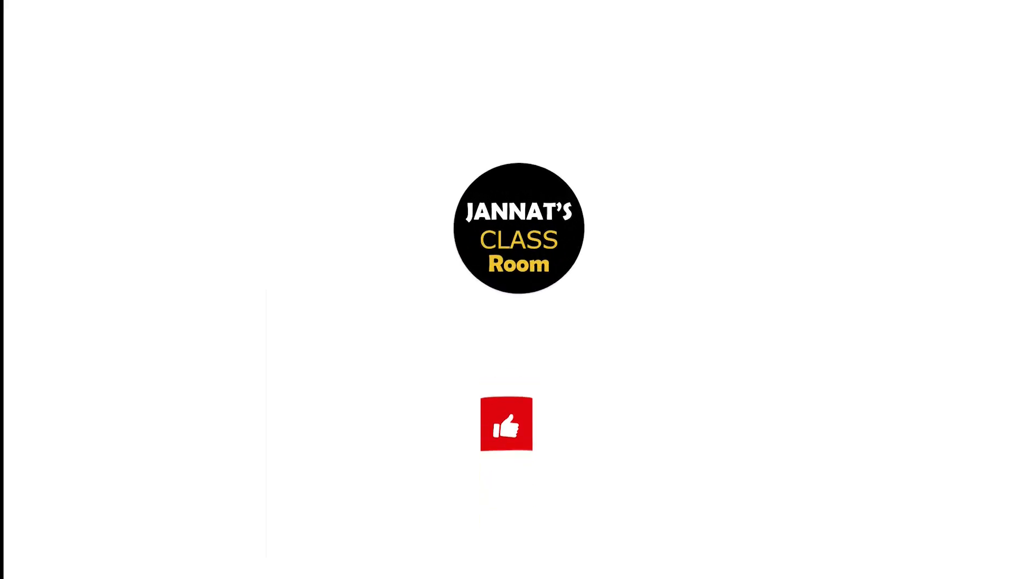